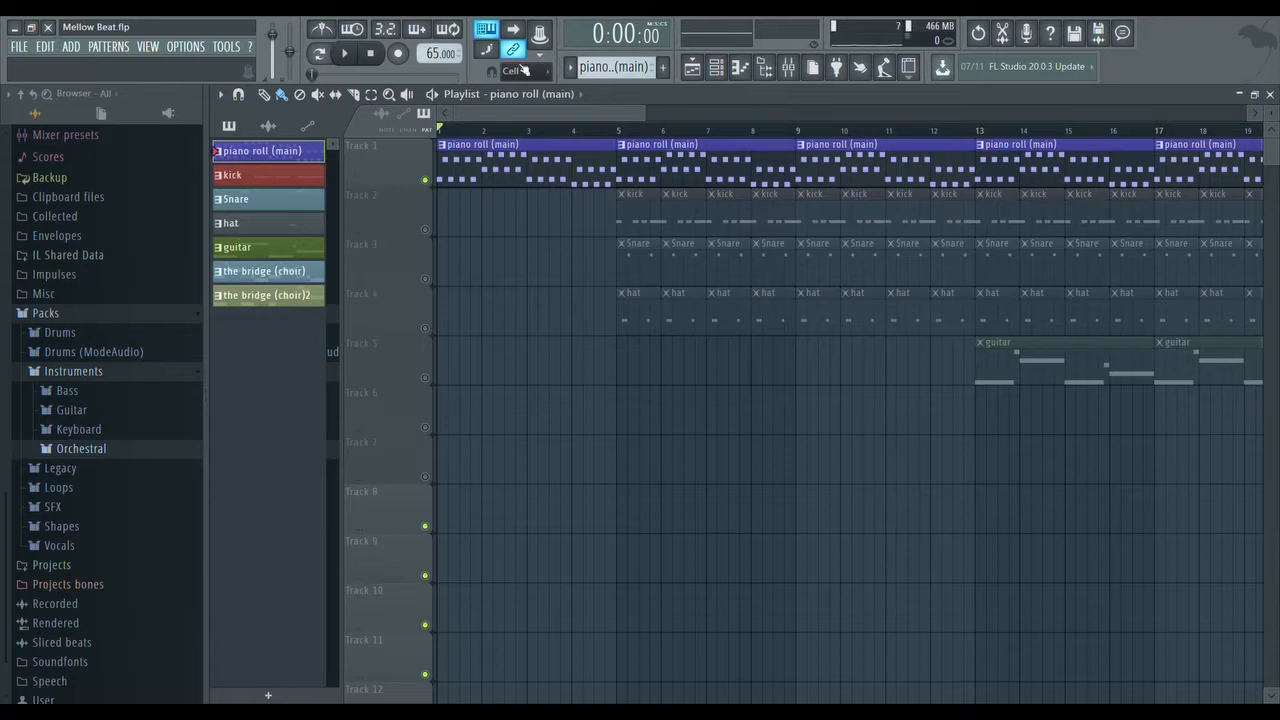
Step: Show the channel rack, move it clear of the playlist's opening bars, and play the piano roll (main) track from the start
left_click(716, 66)
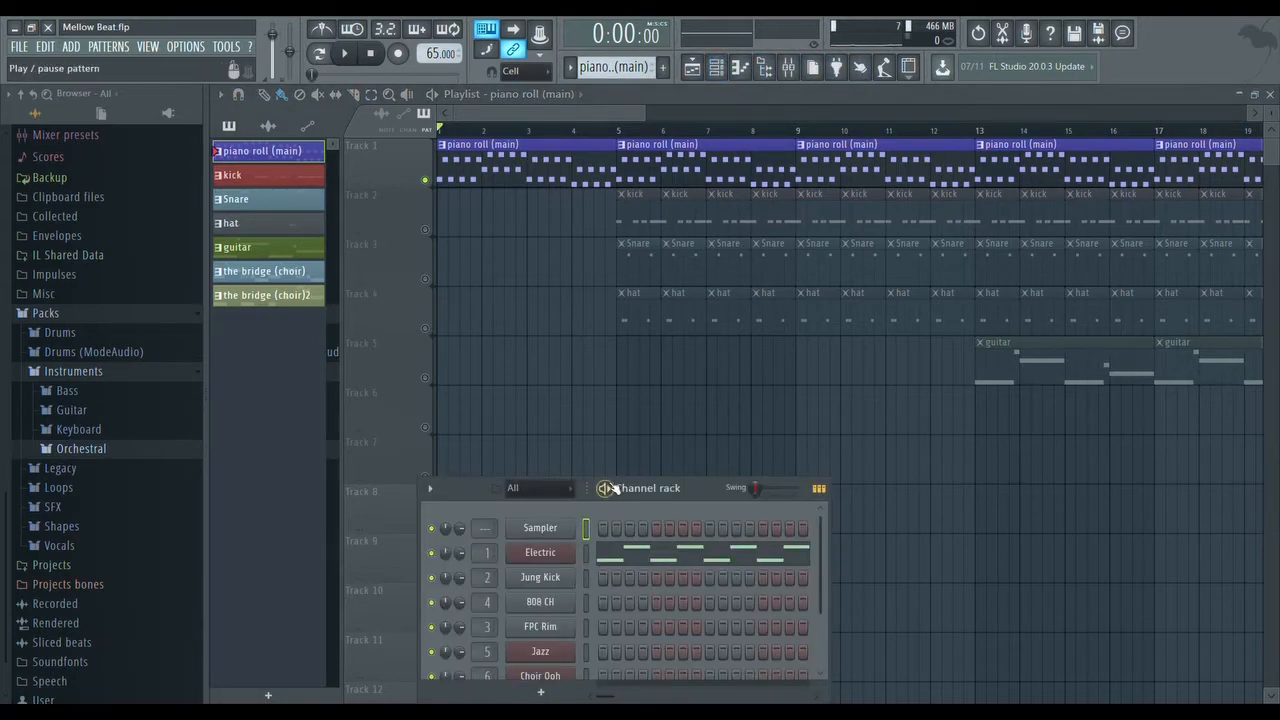
left_click_drag(689, 490, 915, 251)
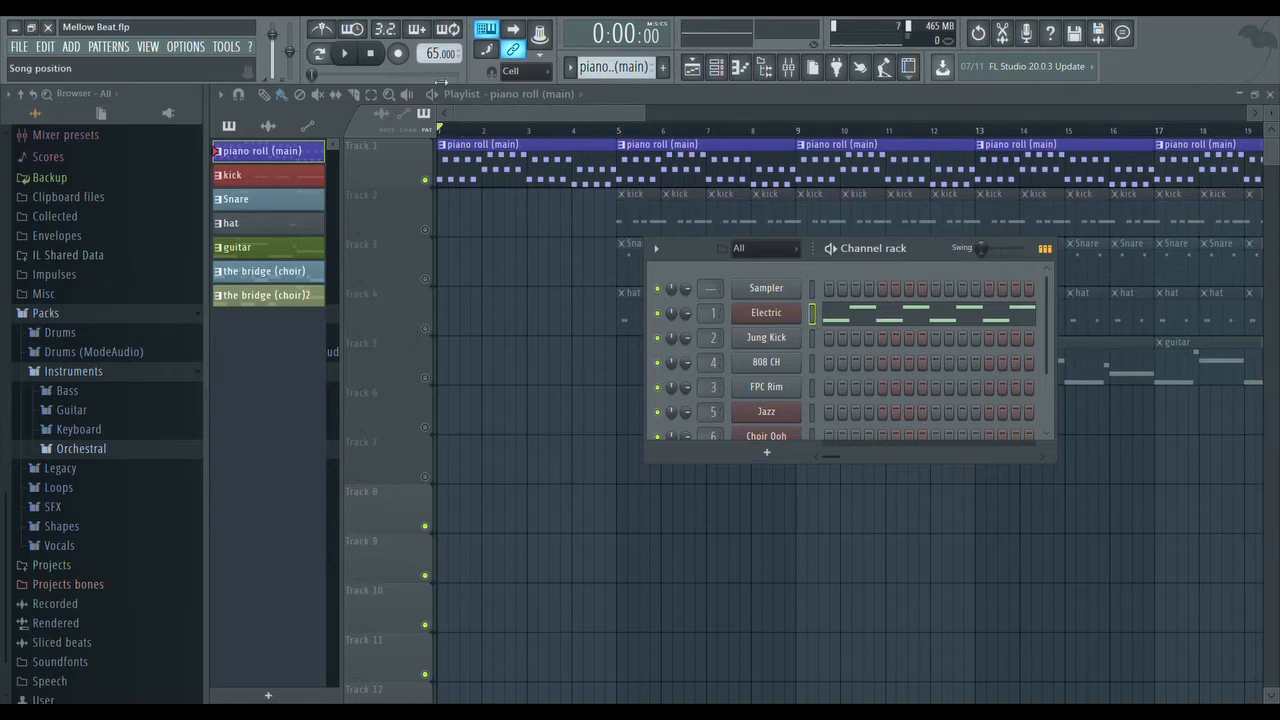
left_click(349, 56)
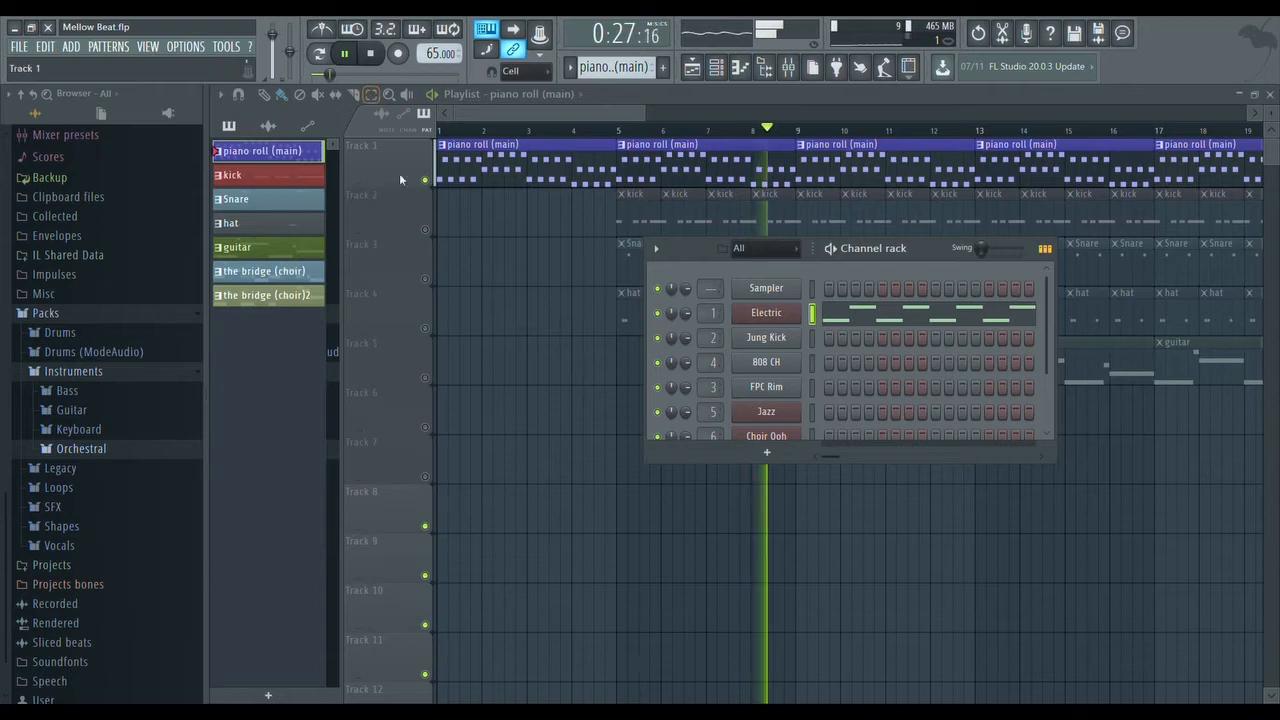
left_click(371, 55)
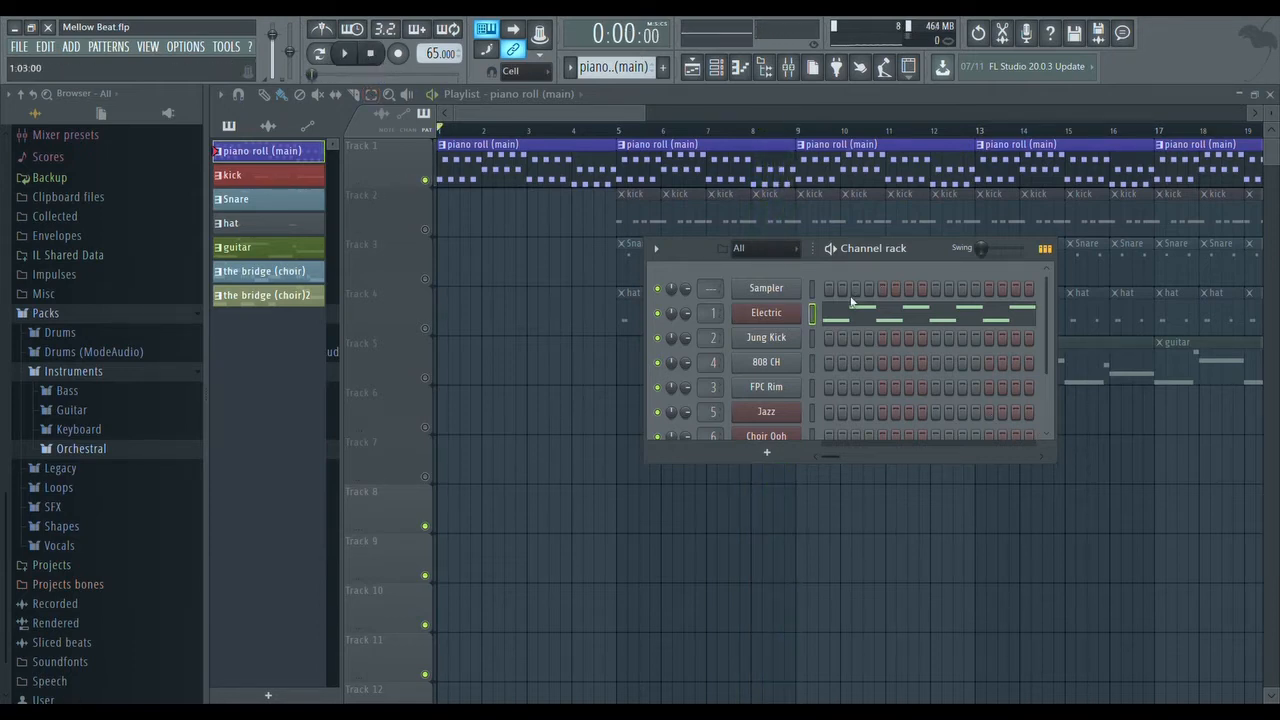
Step: Enlarge the channel rack so every channel down to Choir Ahh fits, and hide it again
left_click_drag(882, 472, 874, 629)
left_click(486, 180)
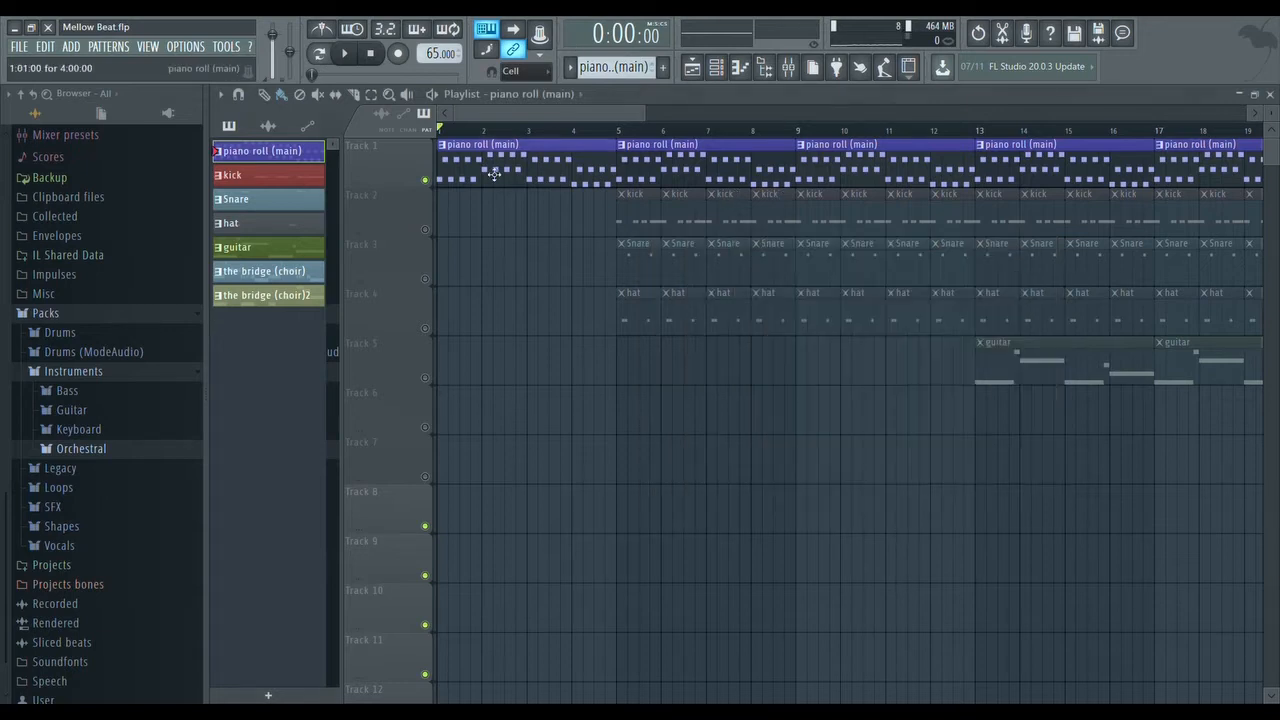
left_click(743, 69)
left_click(740, 68)
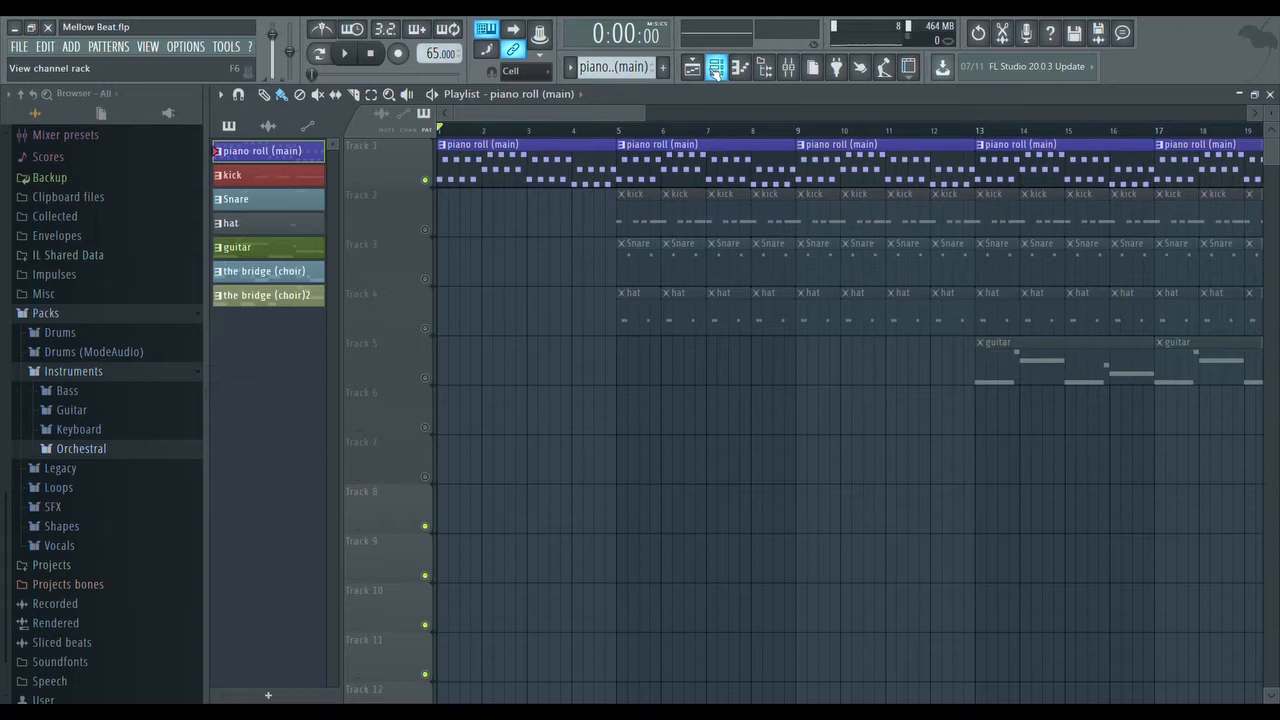
left_click(716, 68)
left_click(716, 68)
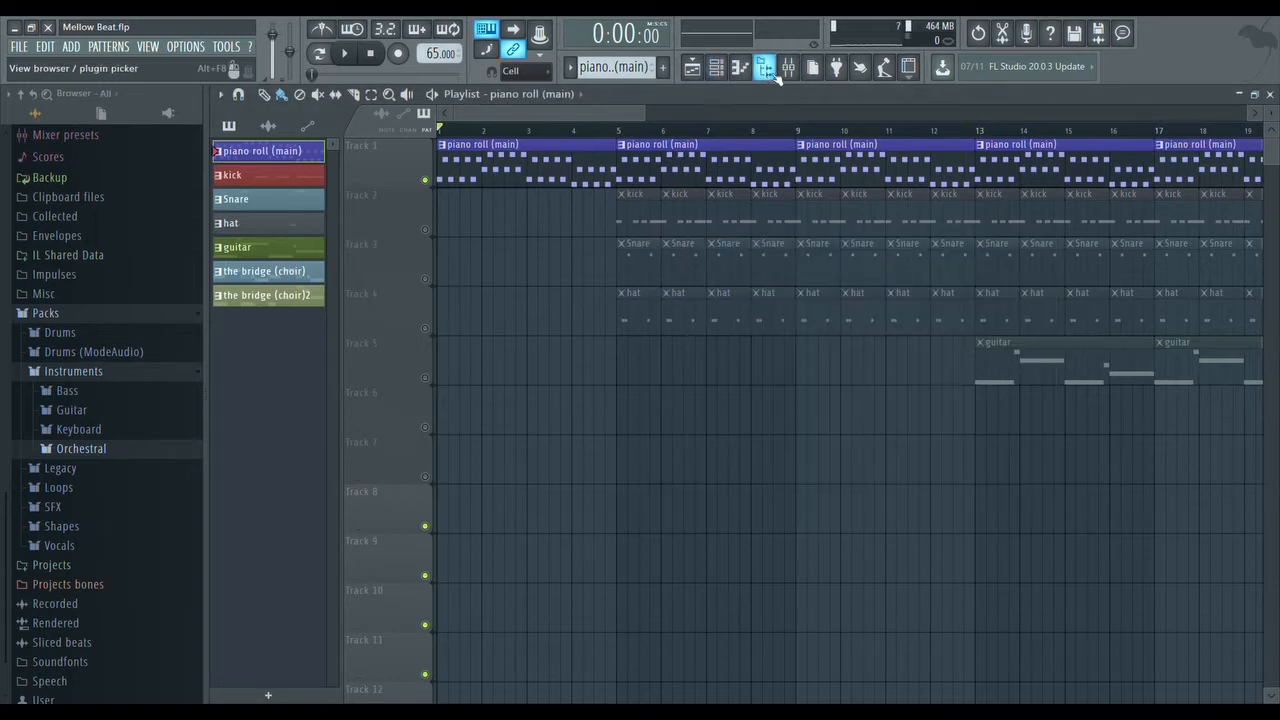
Step: Set band 2 of Fruity parametric EQ 2 on mixer Insert 1 to about 143 Hz, slightly boosted, during playback
left_click(790, 75)
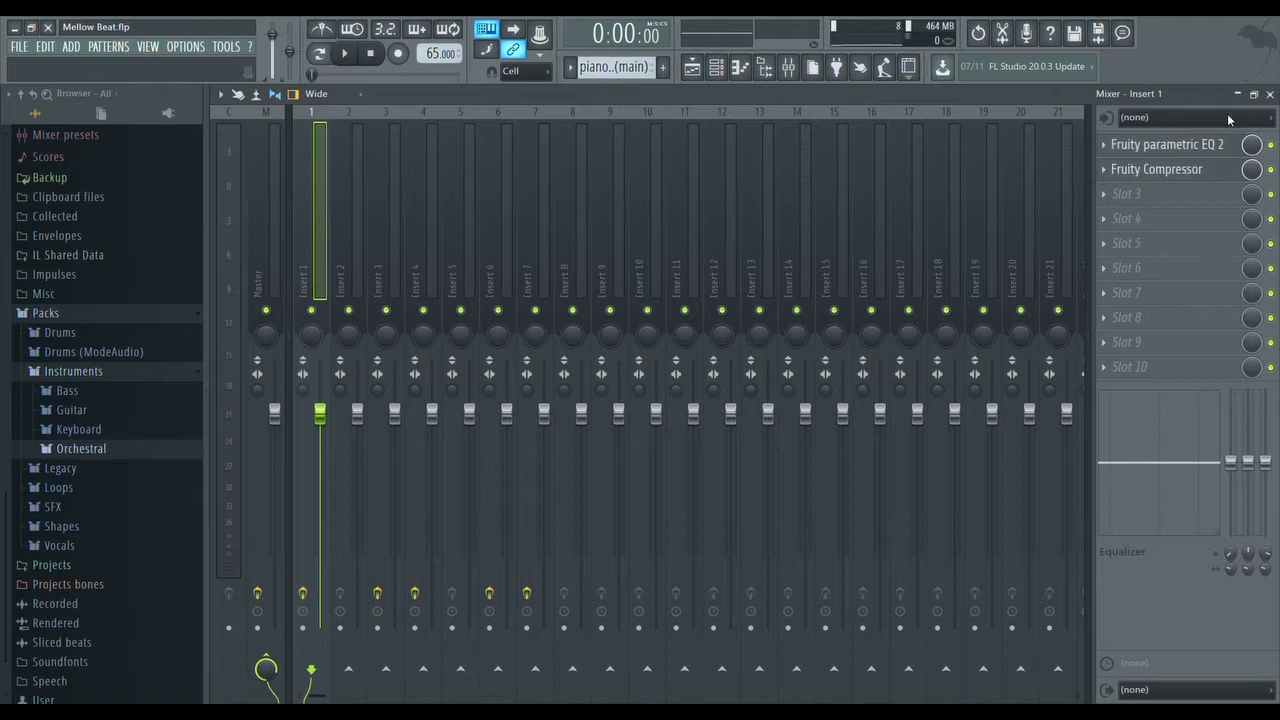
left_click(1183, 147)
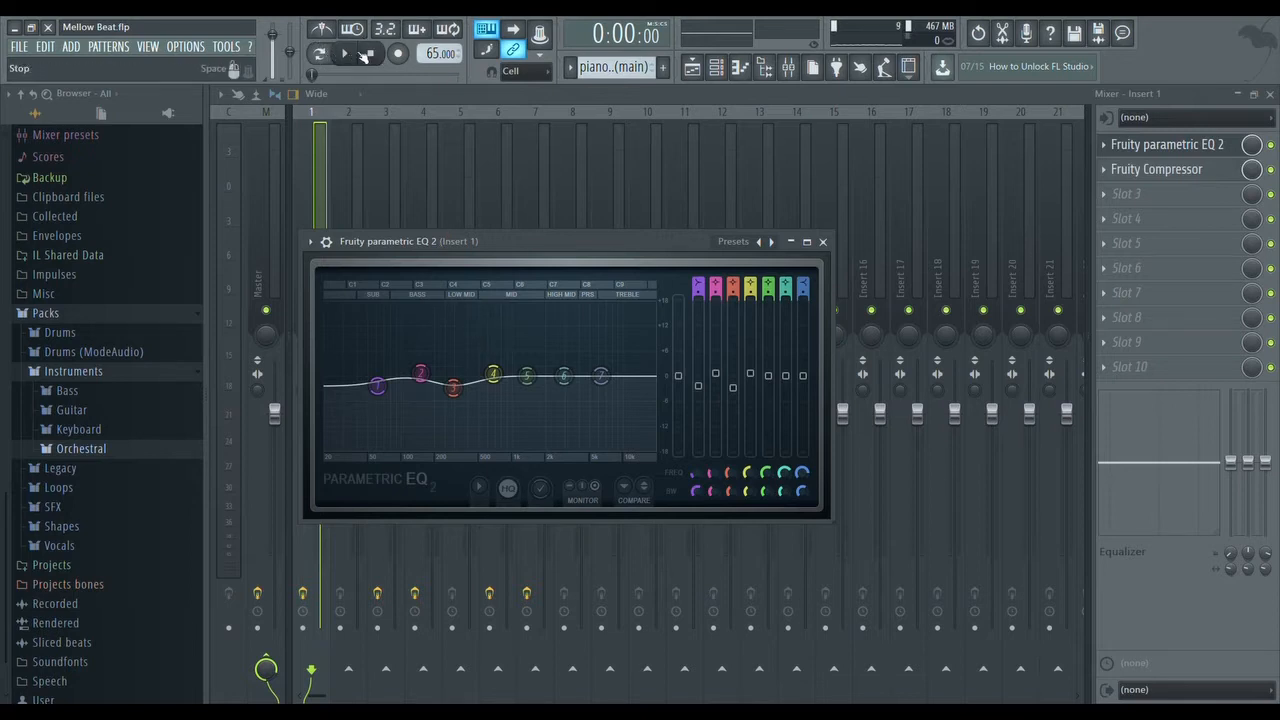
key("space")
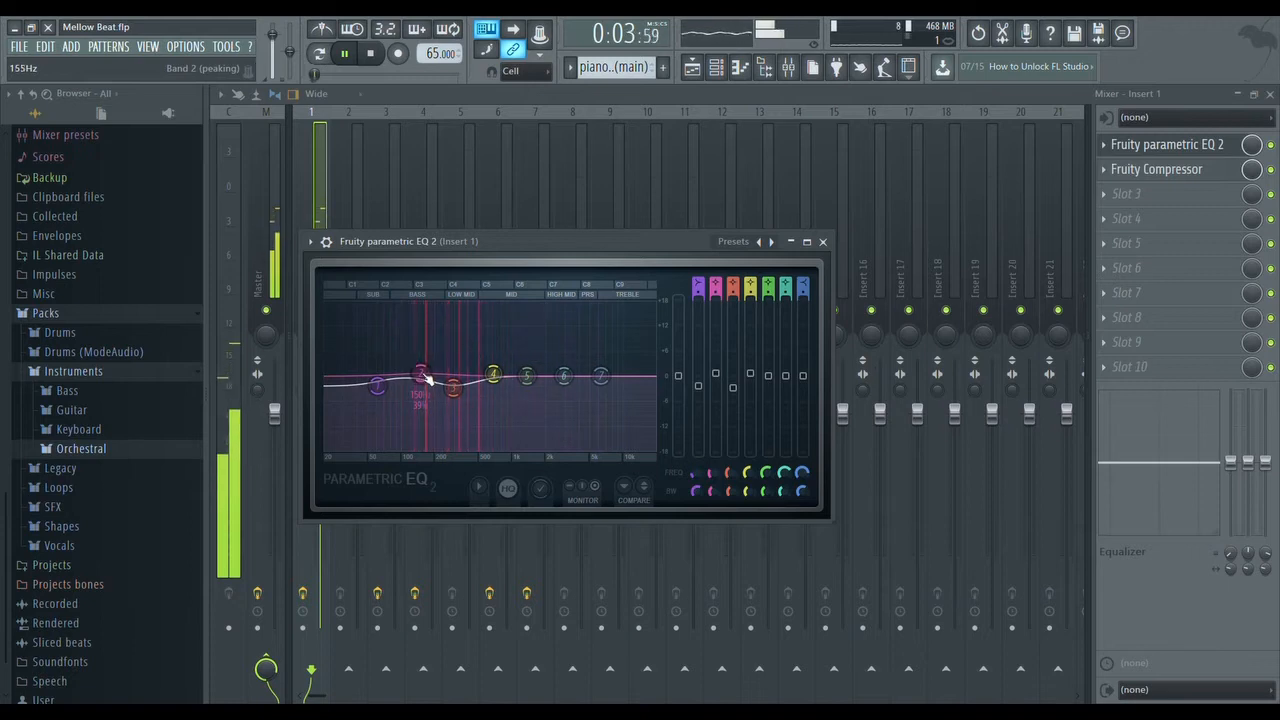
mouse_move(425, 377)
left_mouse_down()
mouse_move(422, 390)
mouse_move(418, 372)
left_mouse_up()
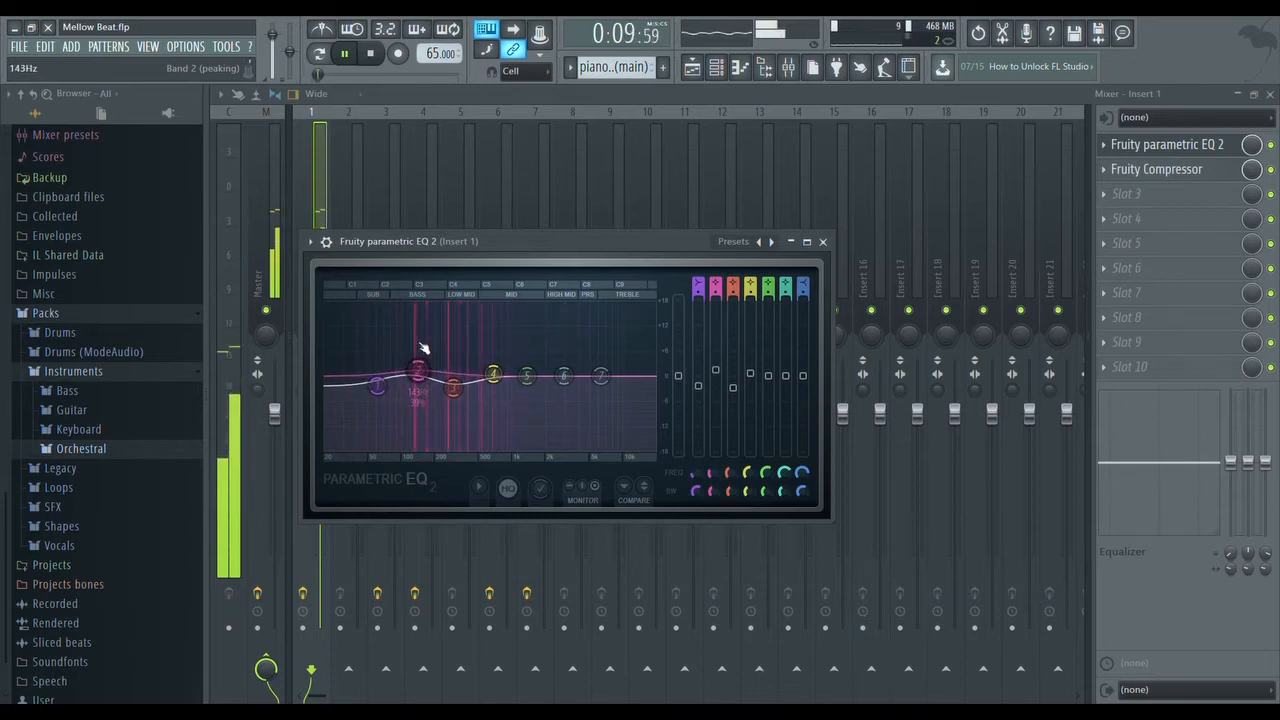
key("space")
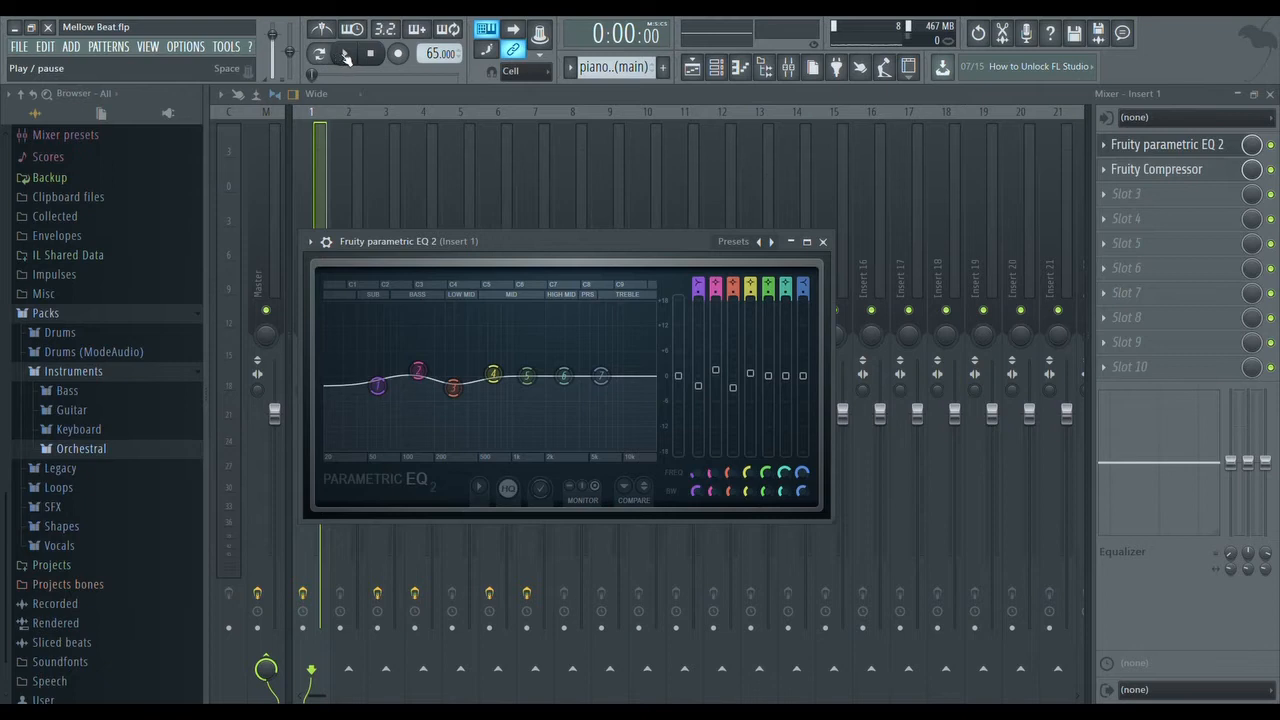
Step: Nudge EQ band 3 on Insert 1 slightly higher in frequency during playback, and close the equalizer
left_click(344, 55)
mouse_move(453, 387)
left_mouse_down()
mouse_move(452, 343)
mouse_move(455, 388)
left_mouse_up()
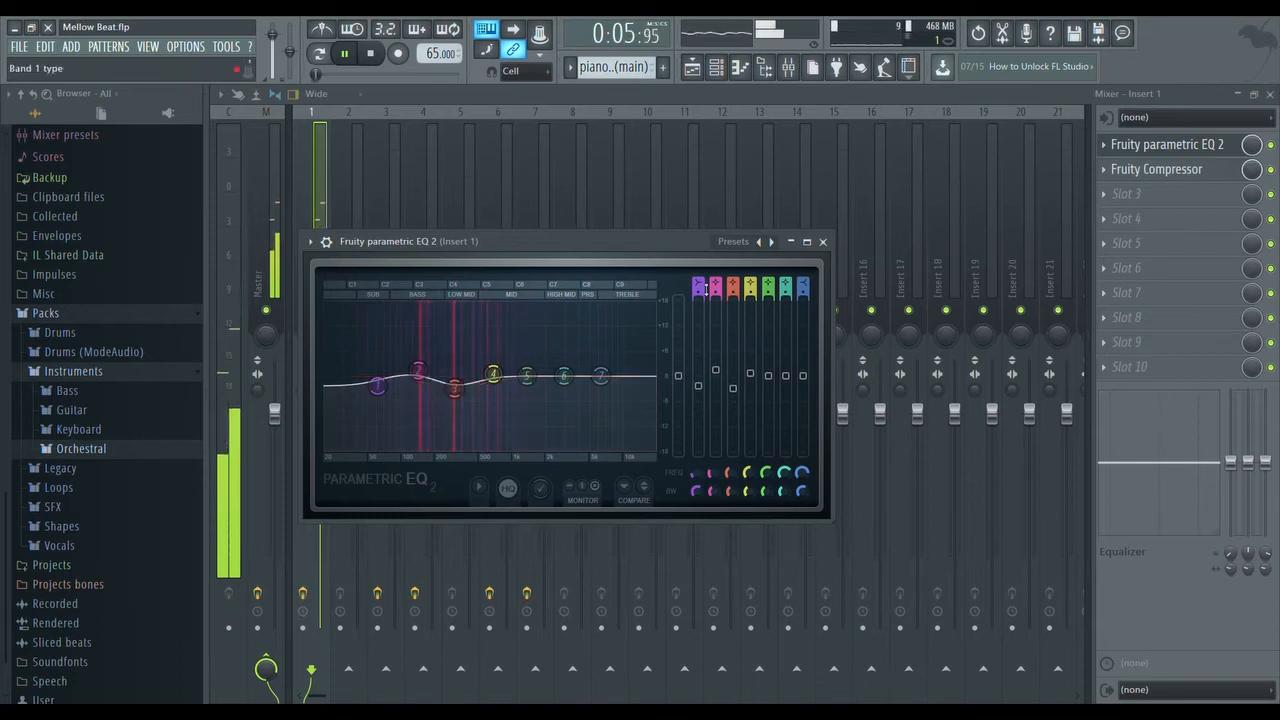
key("space")
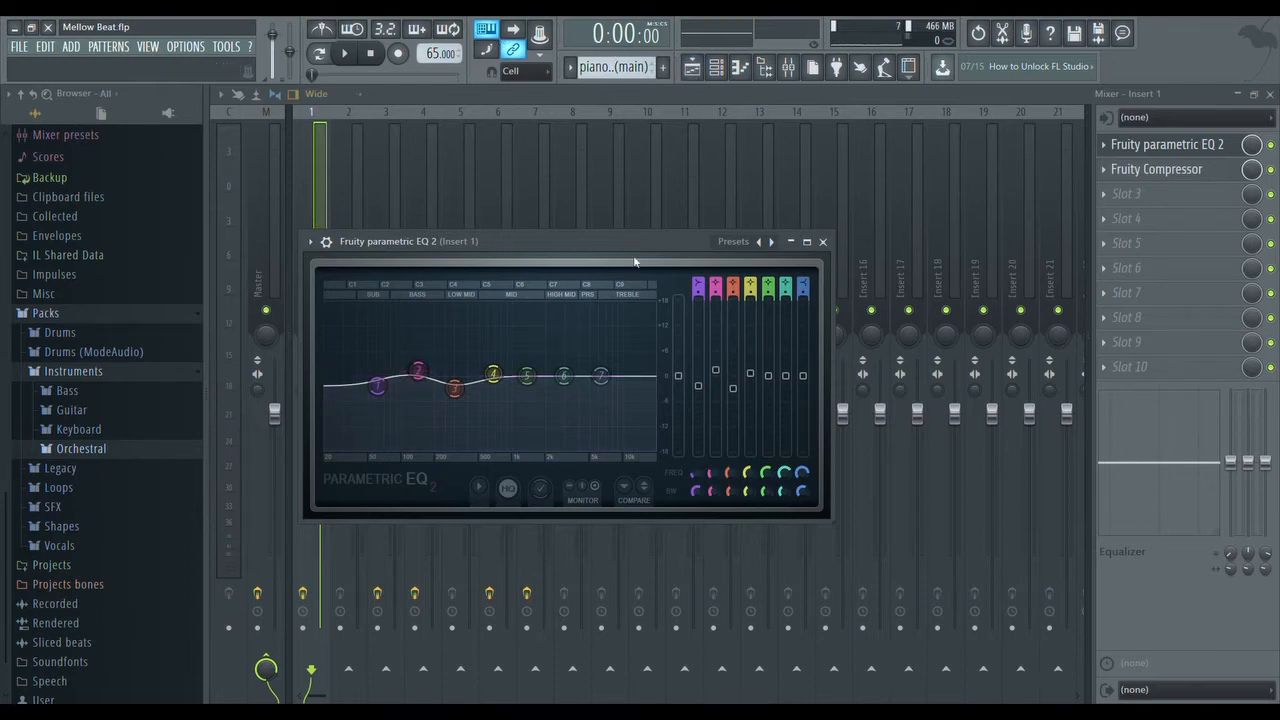
left_click(823, 242)
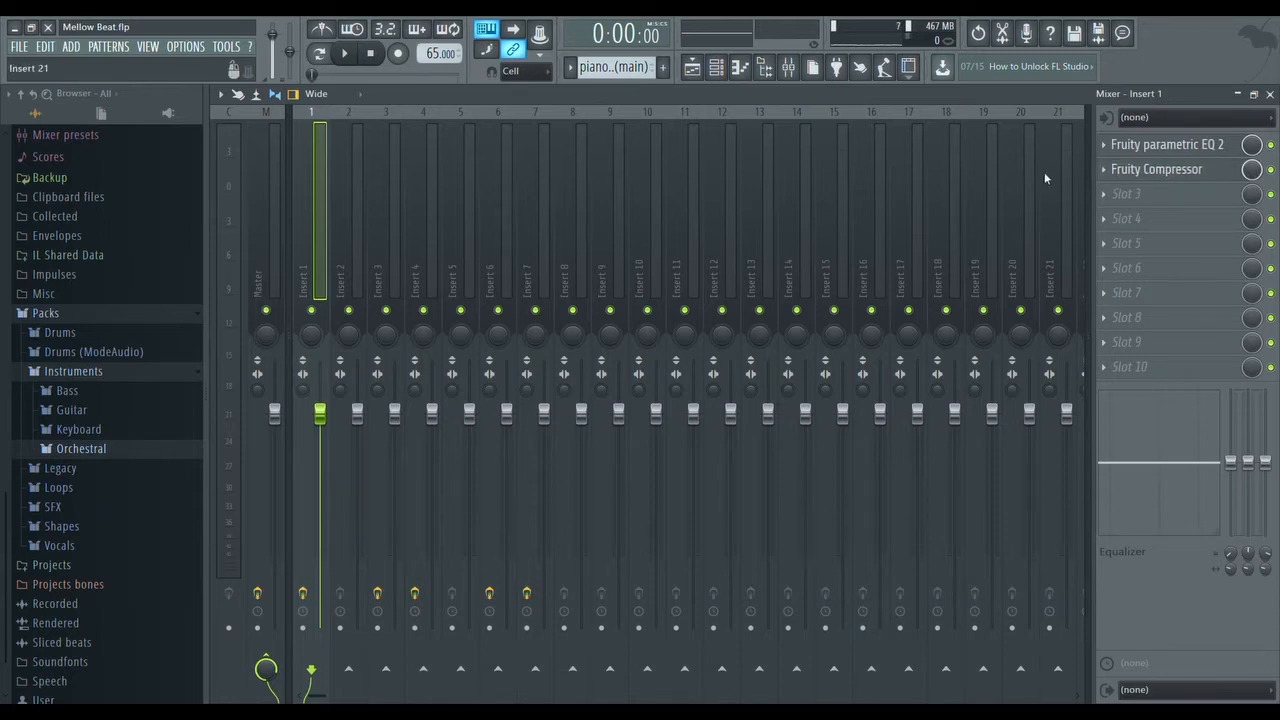
Step: Inspect the Fruity Compressor settings on Insert 1 and close the mixer
left_click(1157, 170)
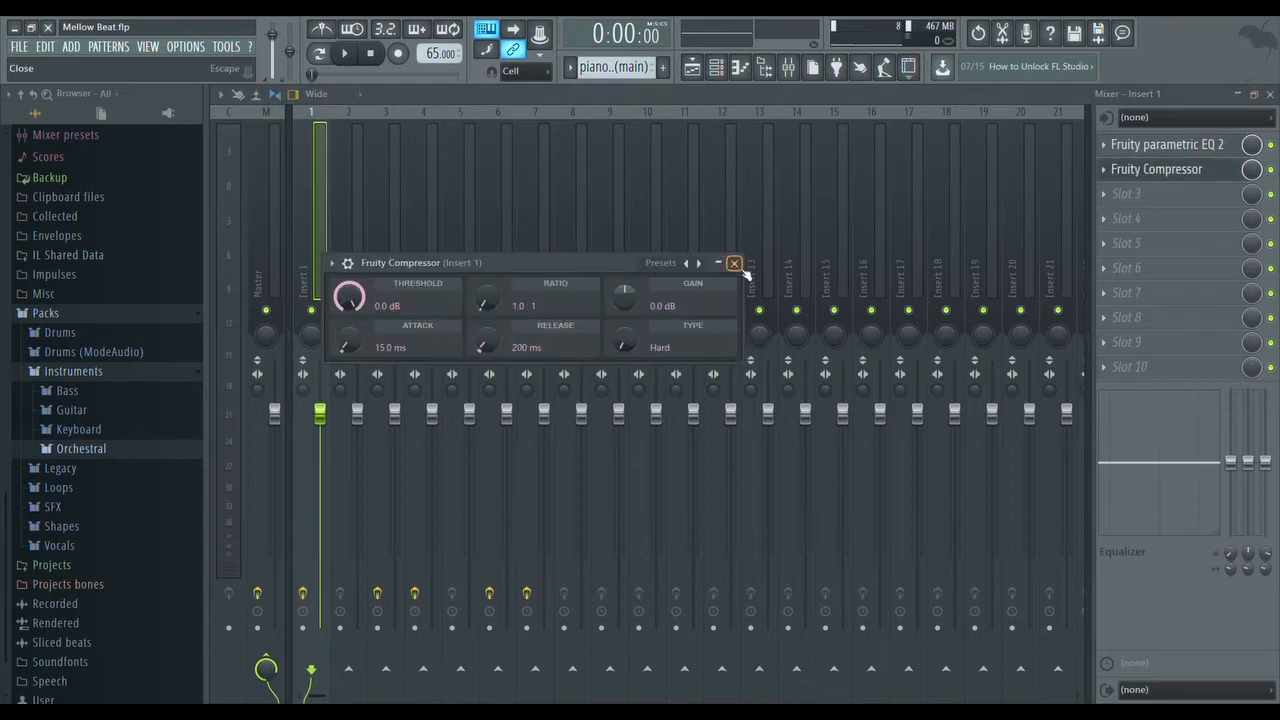
left_click(734, 263)
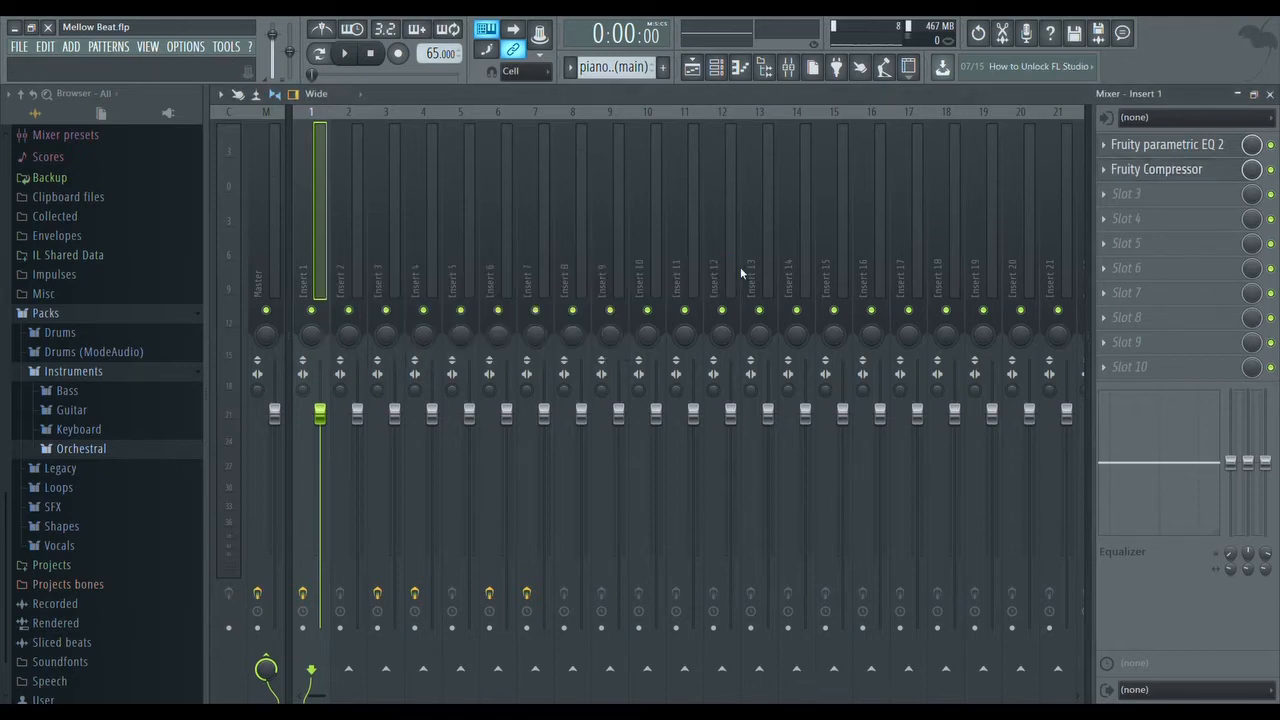
left_click(1195, 170)
left_click(1195, 170)
left_click(1270, 93)
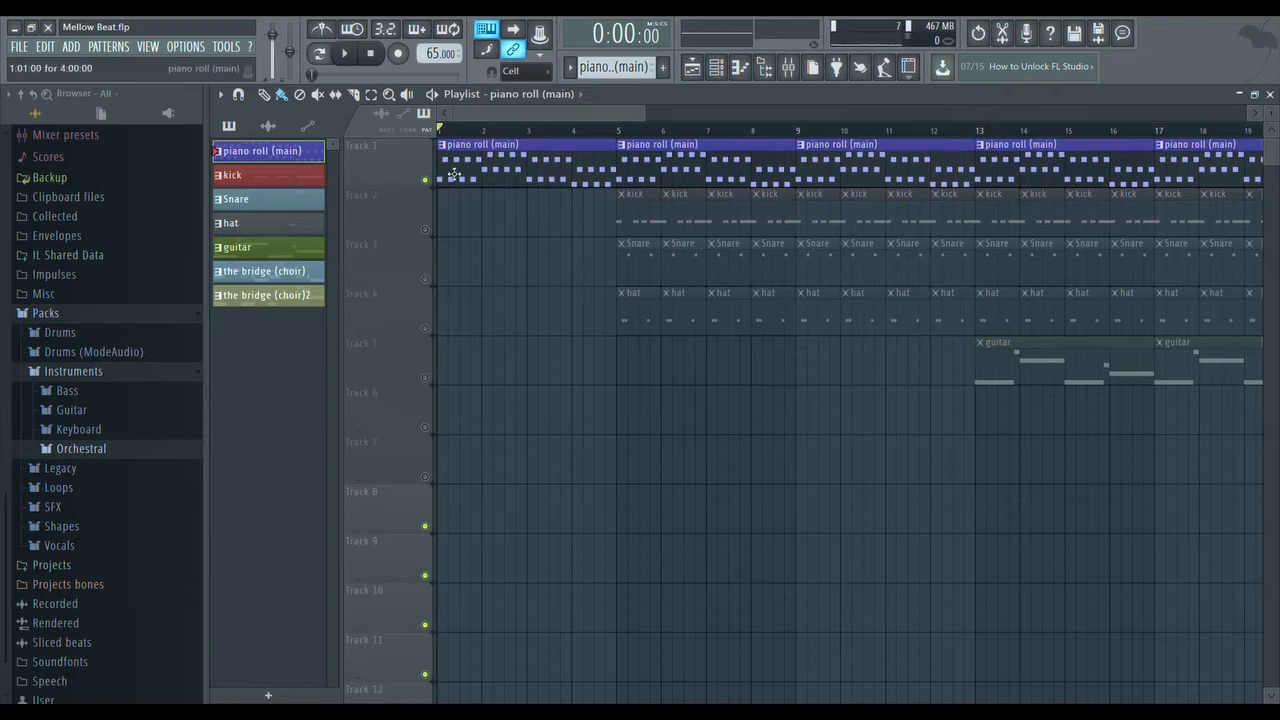
Step: Unmute Track 2, which holds the kick patterns, in the playlist
left_click(716, 67)
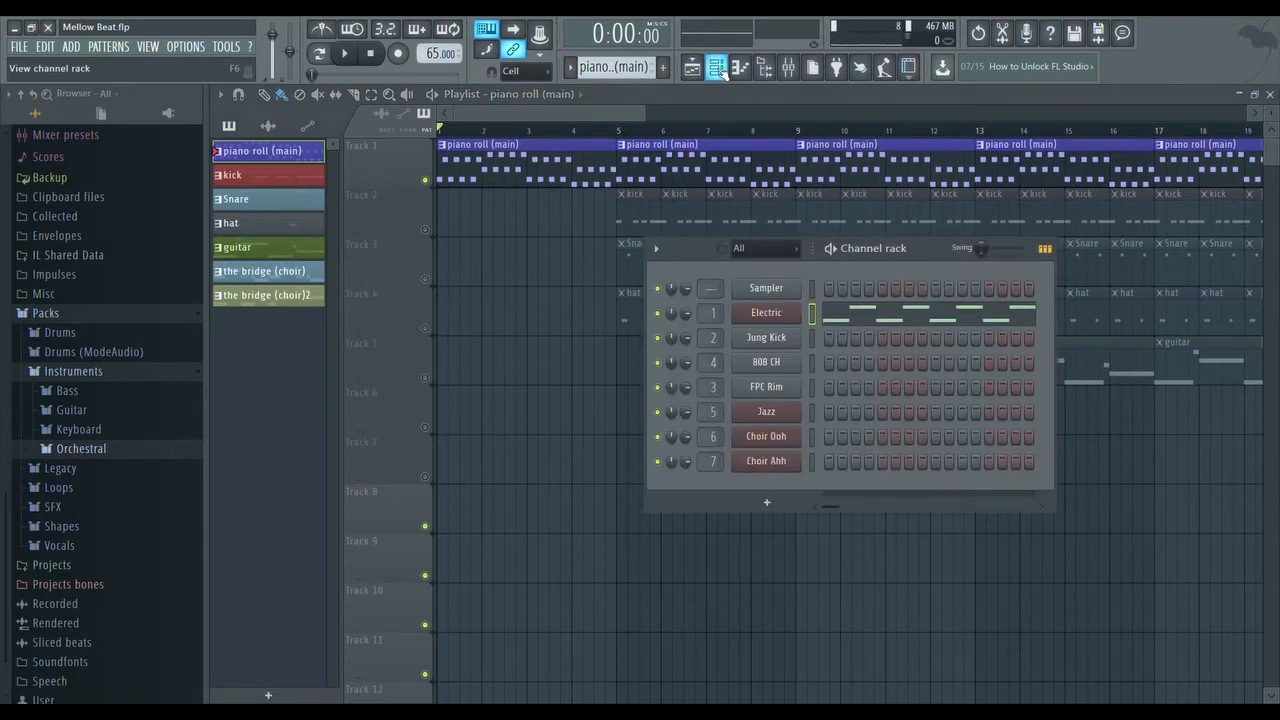
left_click(716, 67)
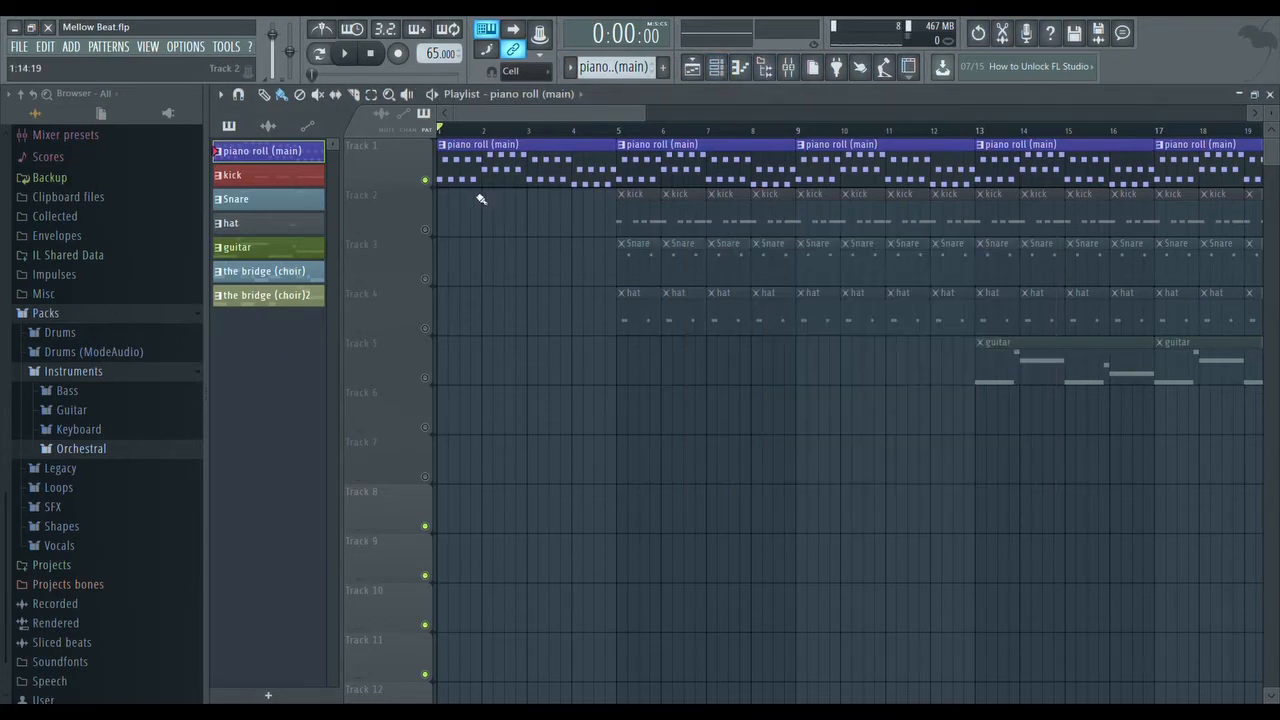
left_click(425, 229)
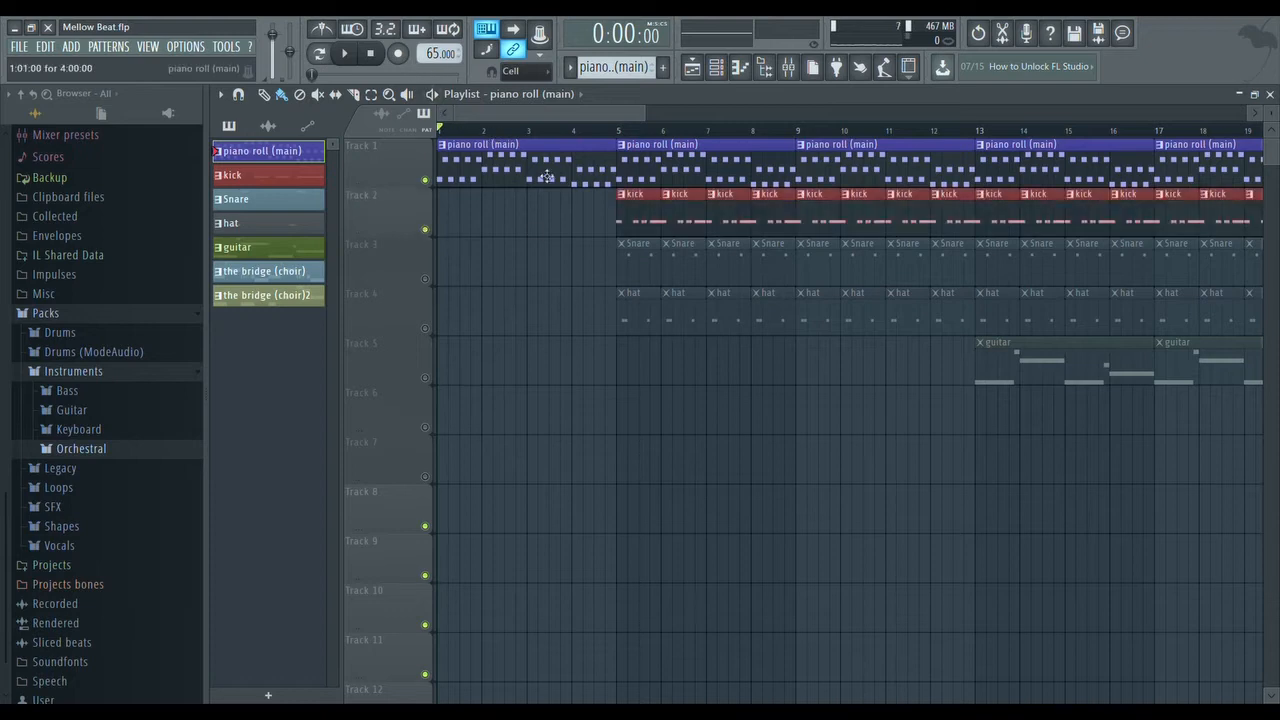
Step: Audition the Jung Kick channel and examine the notes of the kick pattern in the channel rack
left_click(720, 67)
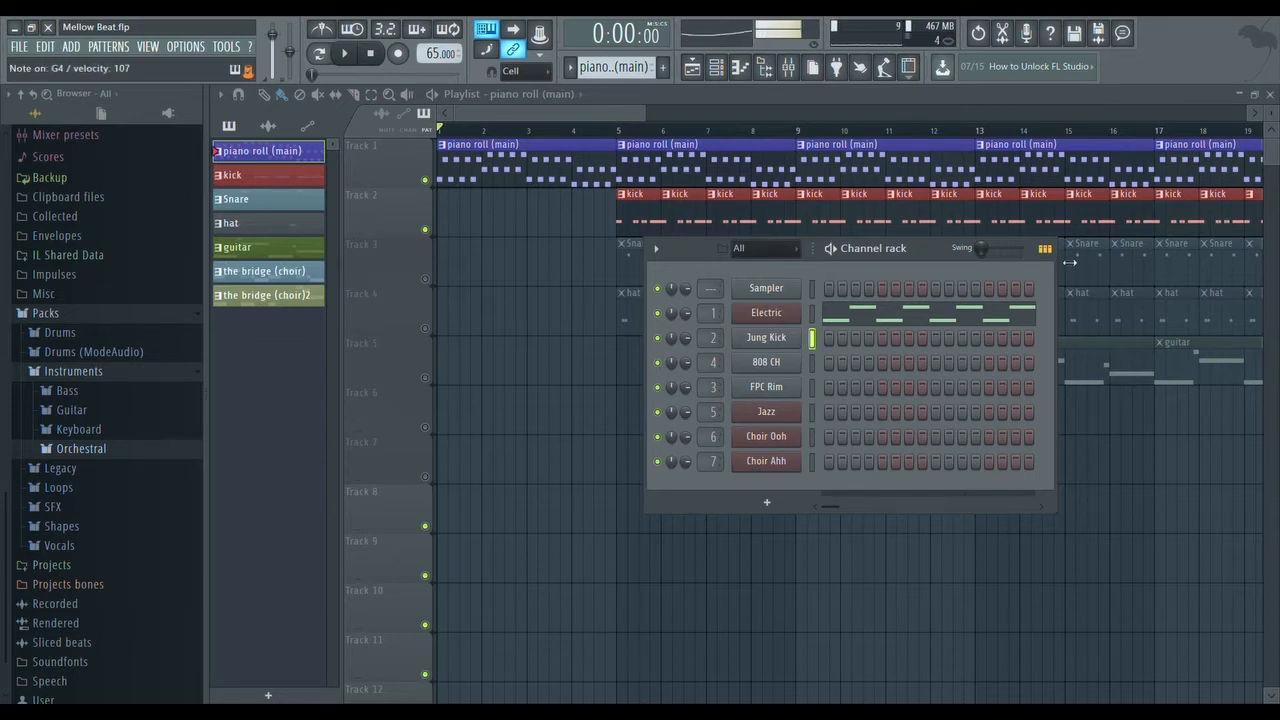
scroll(621, 66, "down", 1)
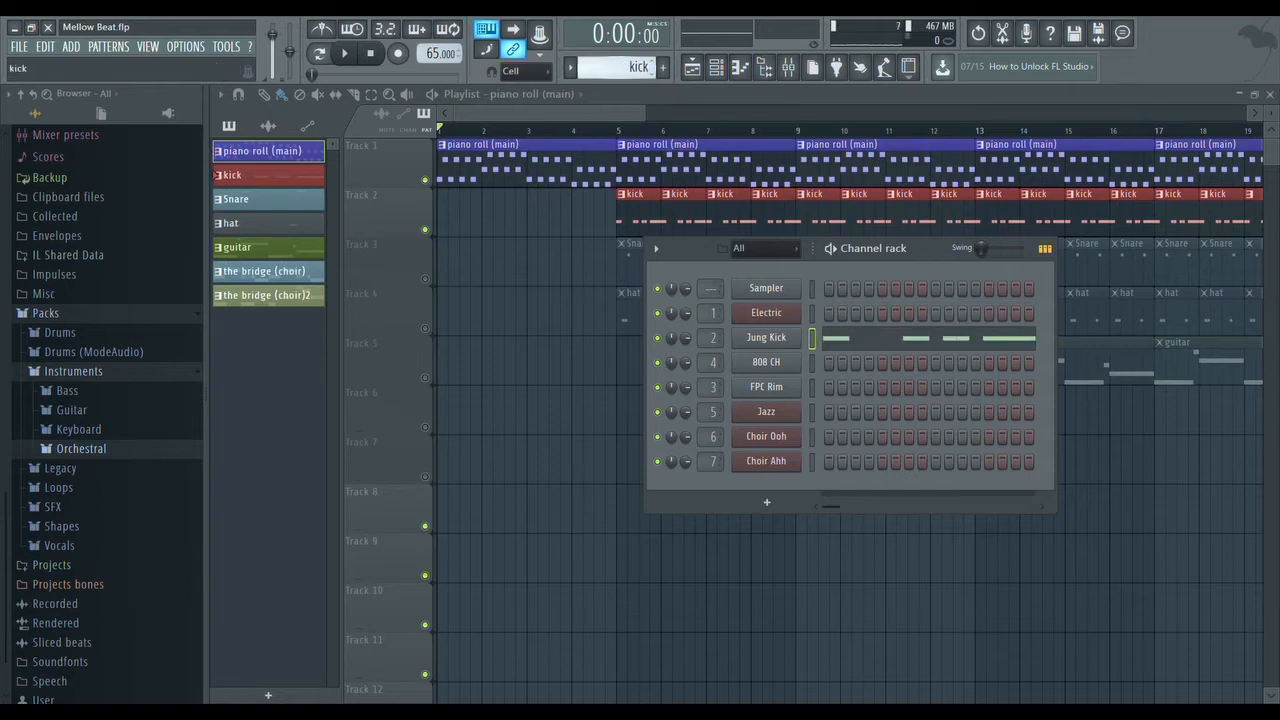
left_click(251, 182)
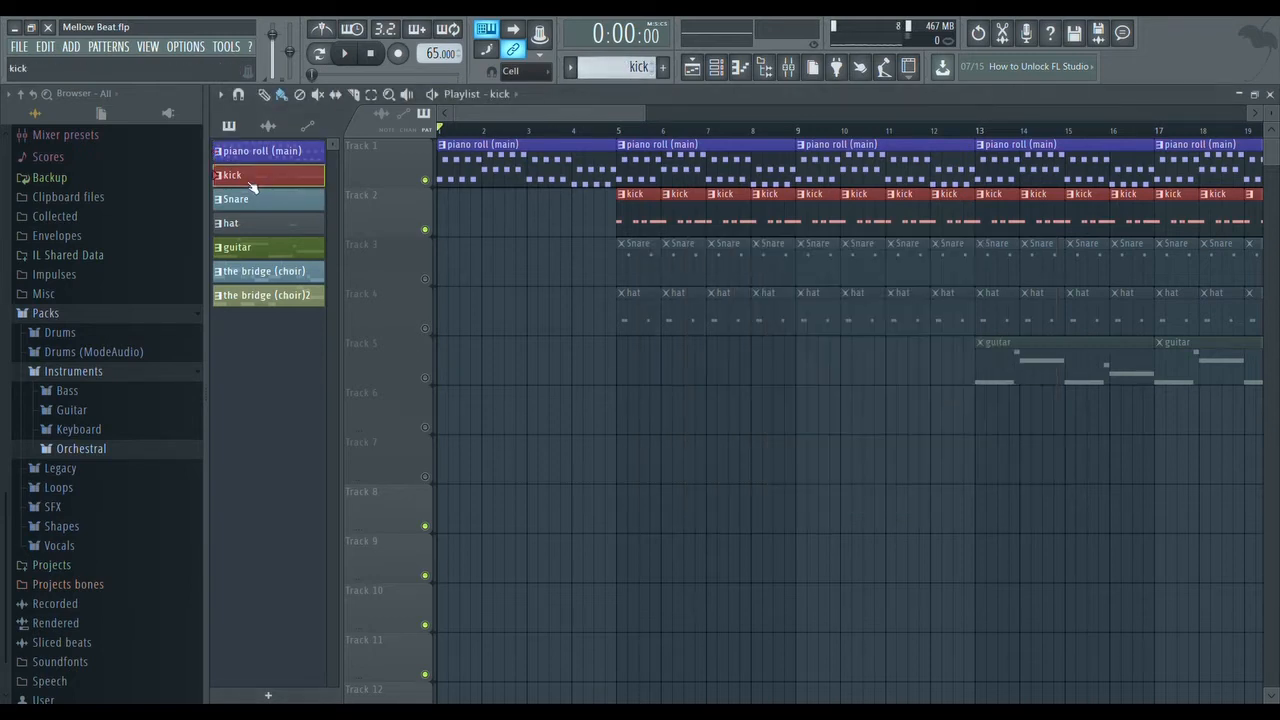
Step: Go through the project's patterns from Snare to the bridge (choir)2, return to Snare, and view it in the channel rack
left_click(255, 200)
left_click(252, 223)
left_click(251, 247)
left_click(245, 272)
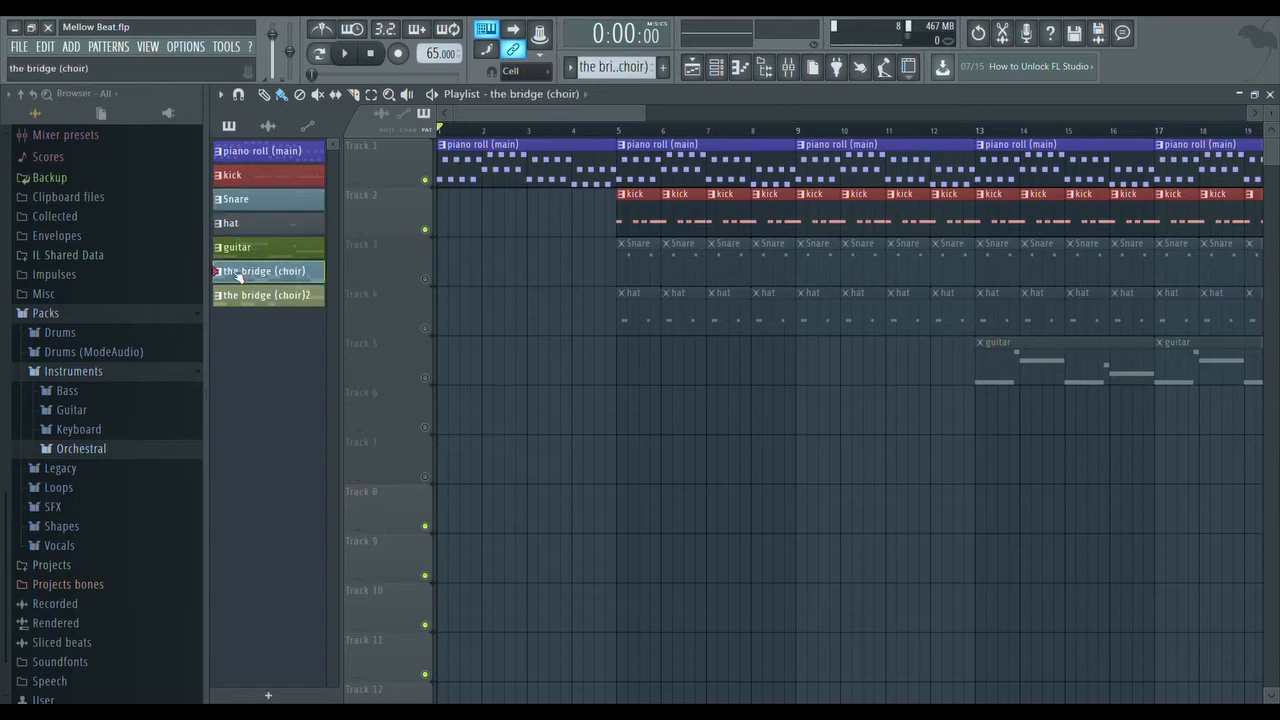
left_click(245, 298)
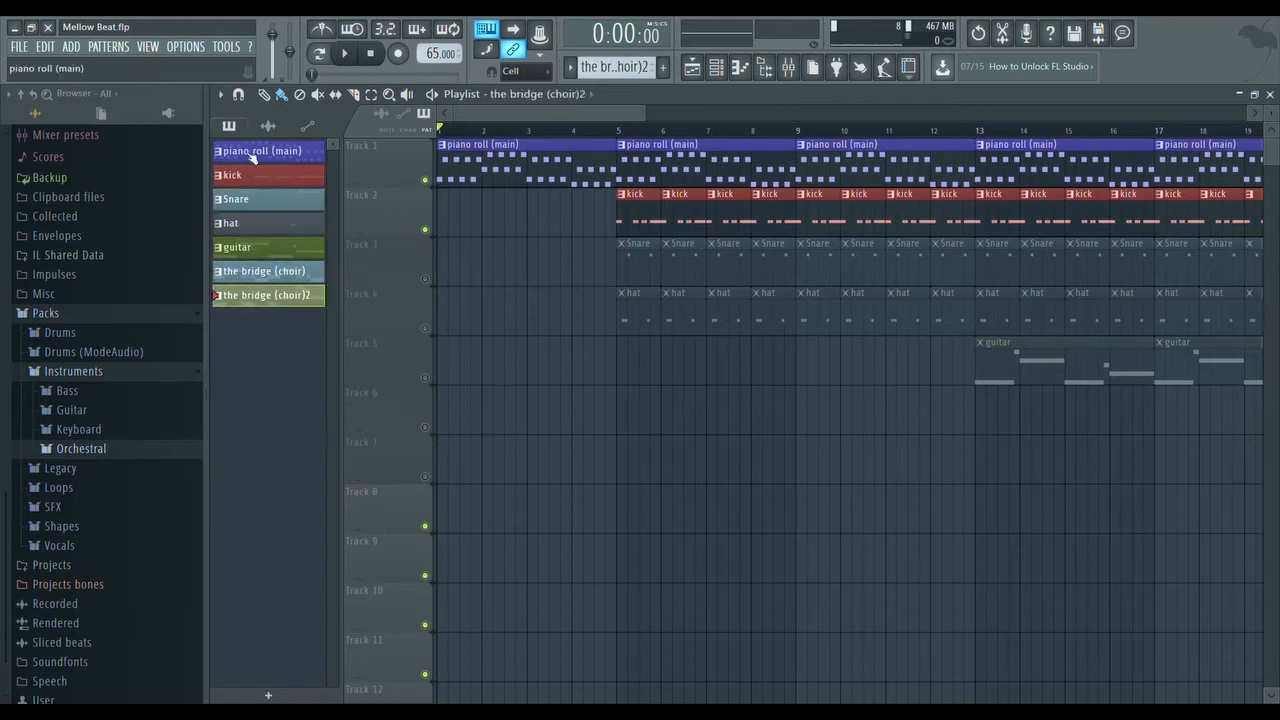
left_click(256, 158)
left_click(271, 185)
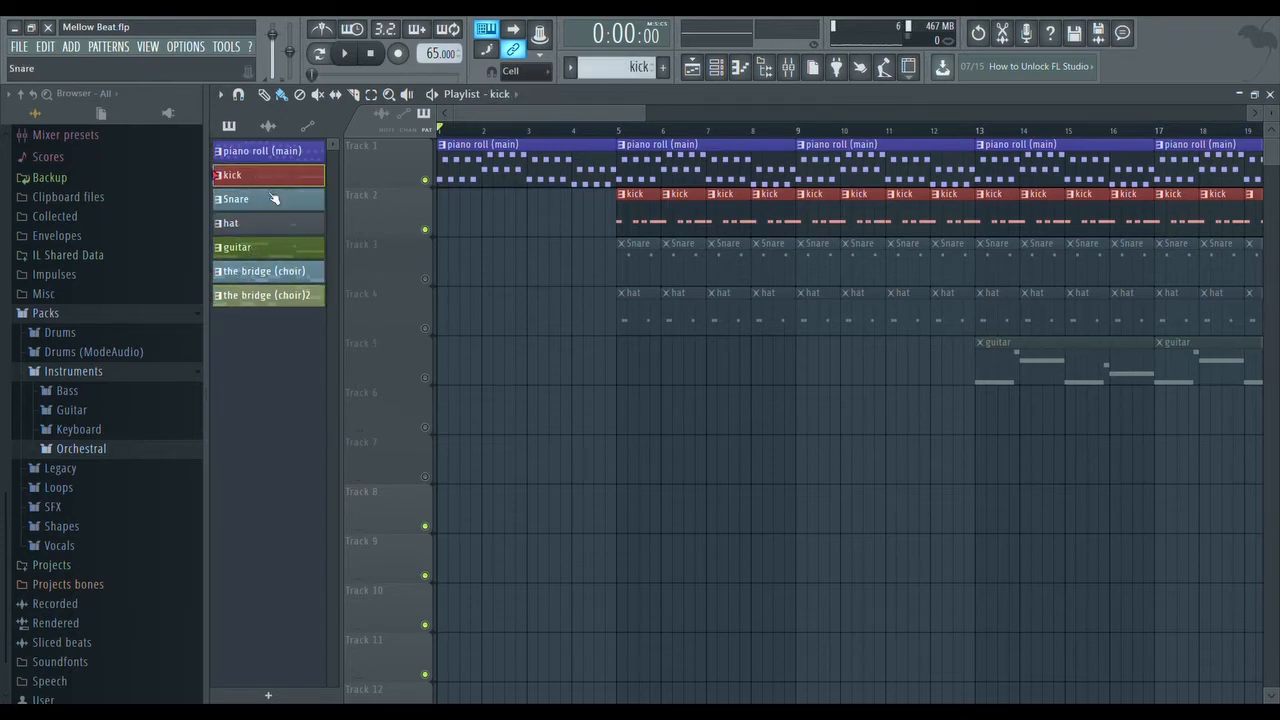
left_click(265, 209)
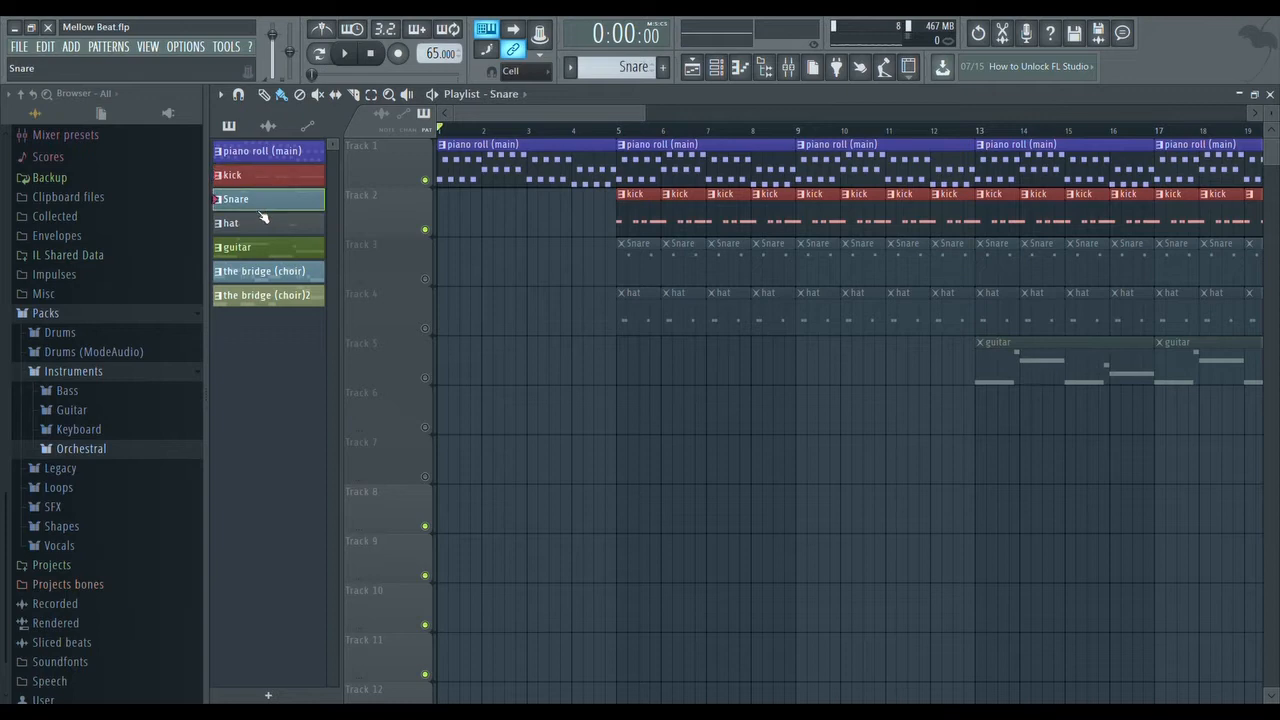
left_click(717, 67)
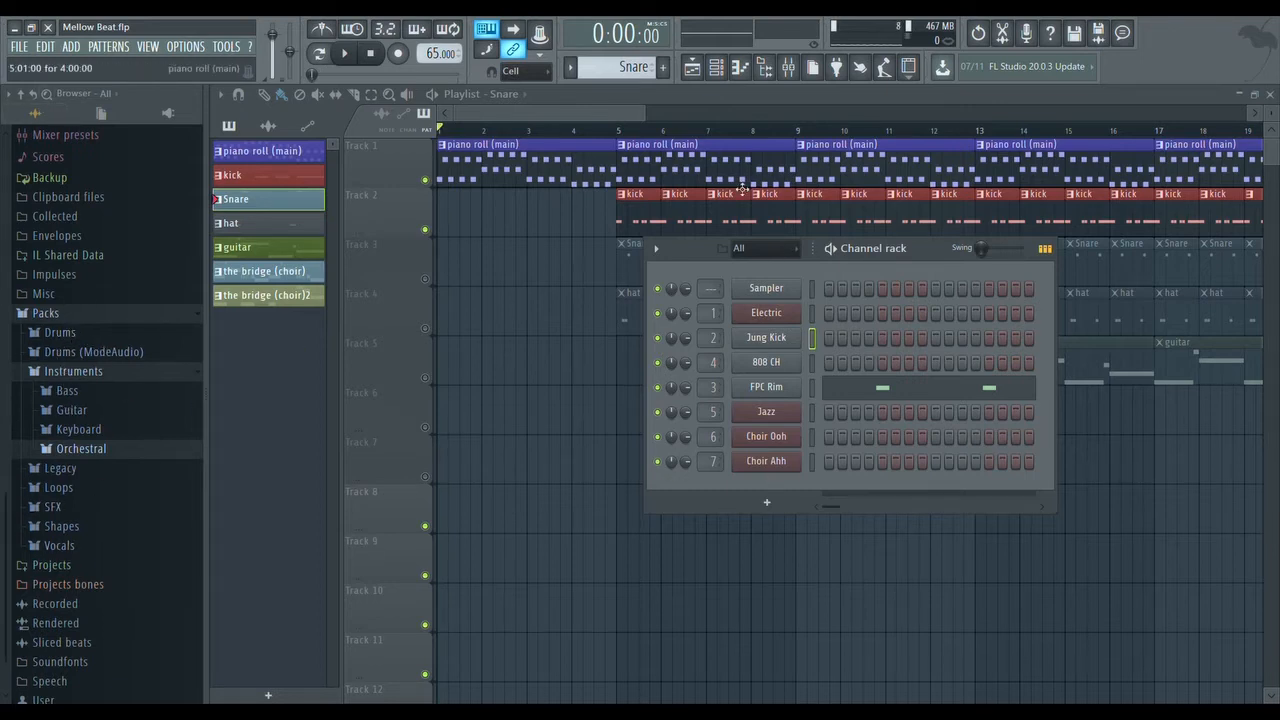
key("F6")
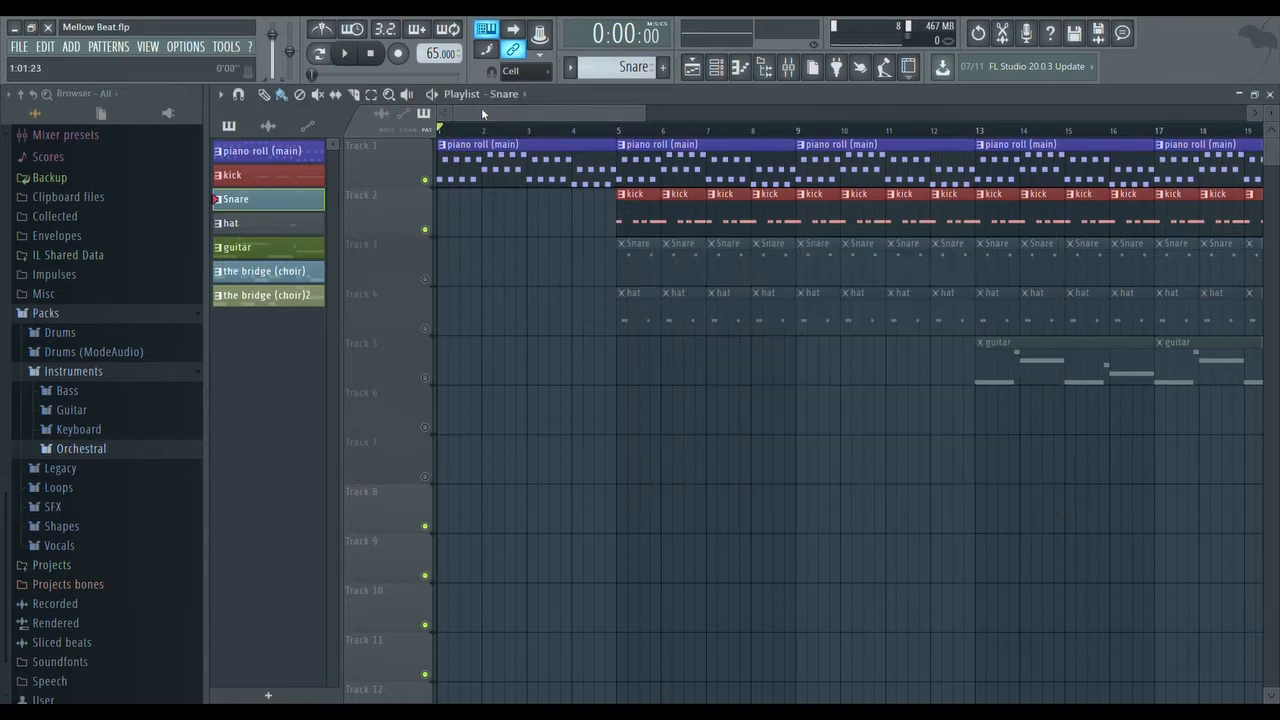
Step: Play the song from just before bar 5 to hear the kick together with the piano
left_click(617, 131)
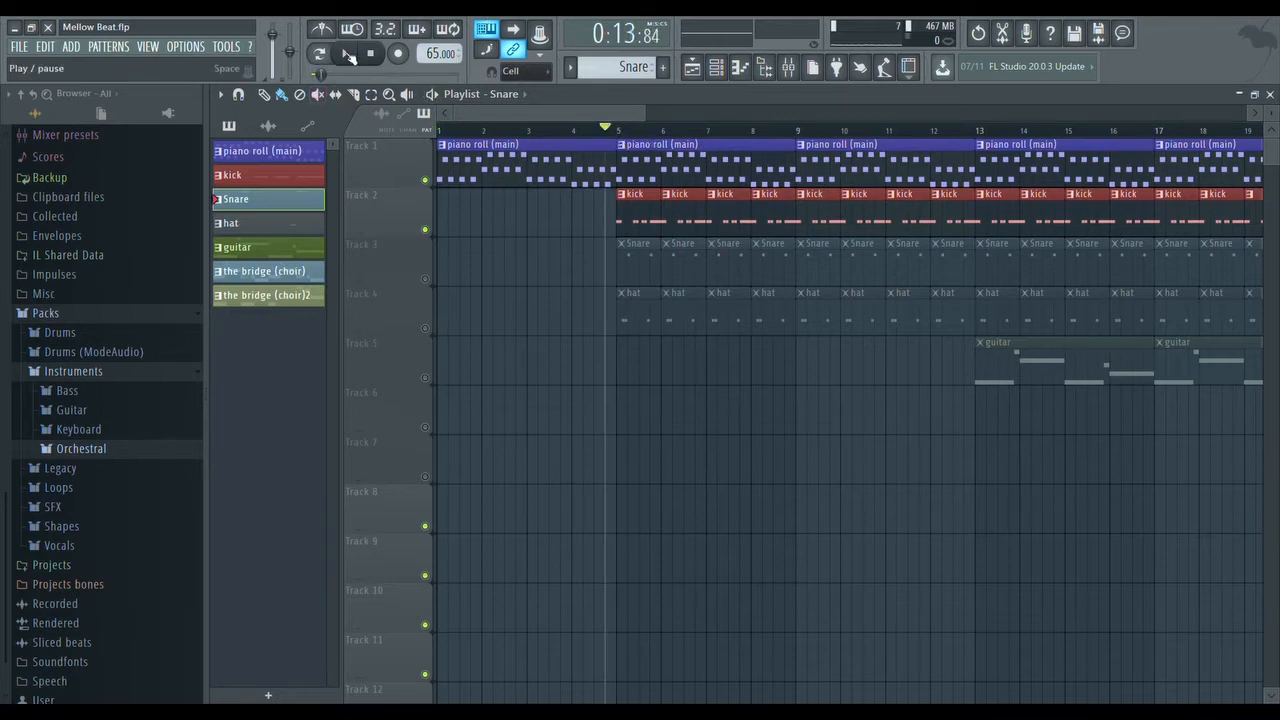
left_click(347, 54)
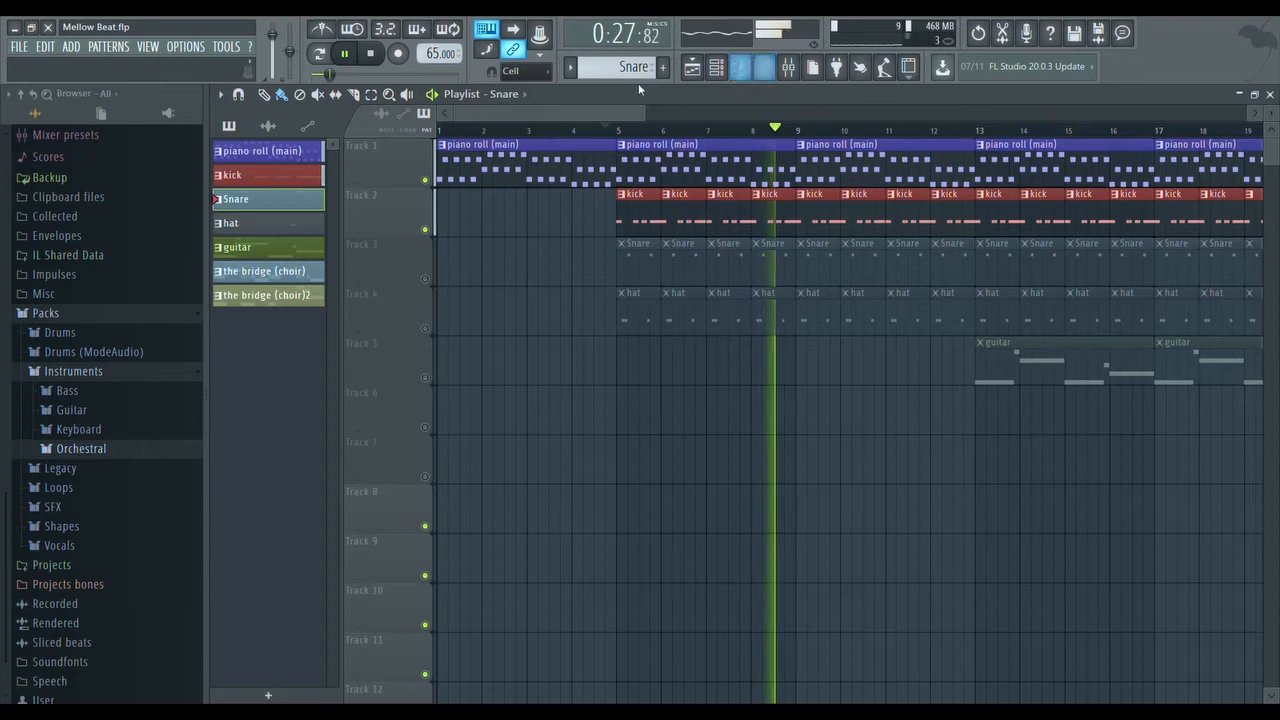
key("space")
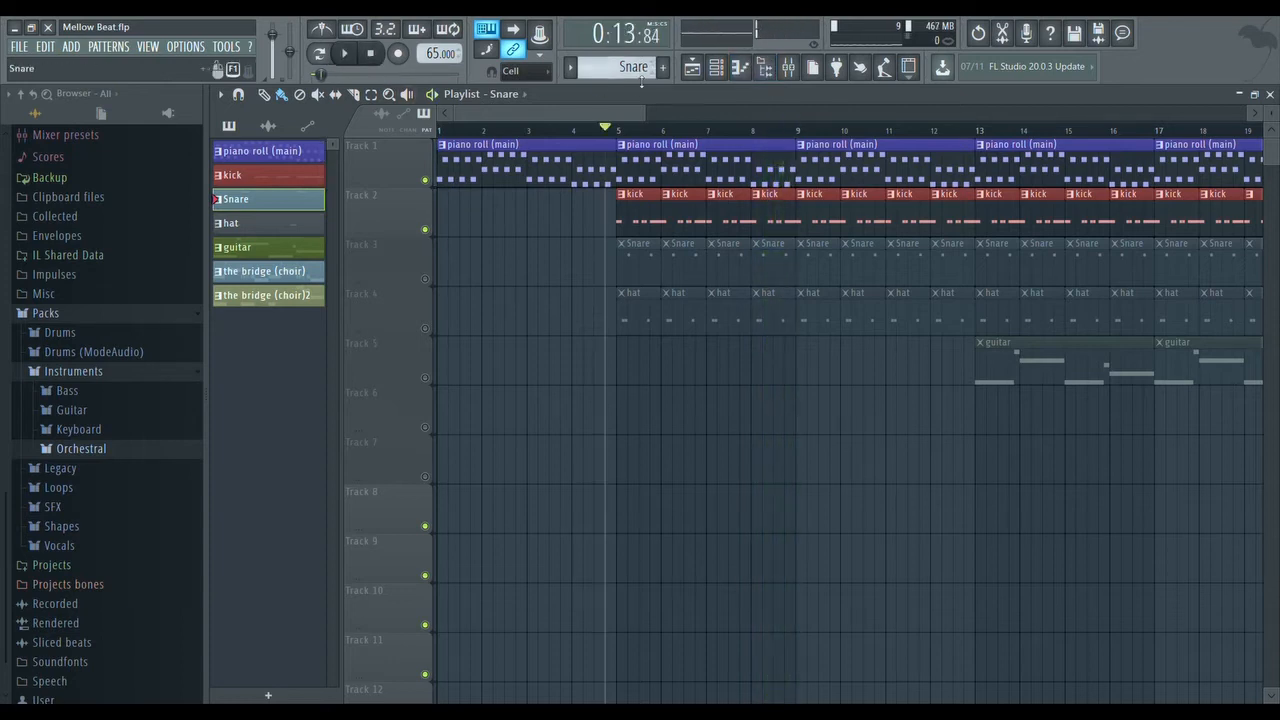
Step: Select Insert 2 in the mixer and play the song to check the kick's level and effect slots, then return to the playlist
left_click(717, 67)
left_click(720, 68)
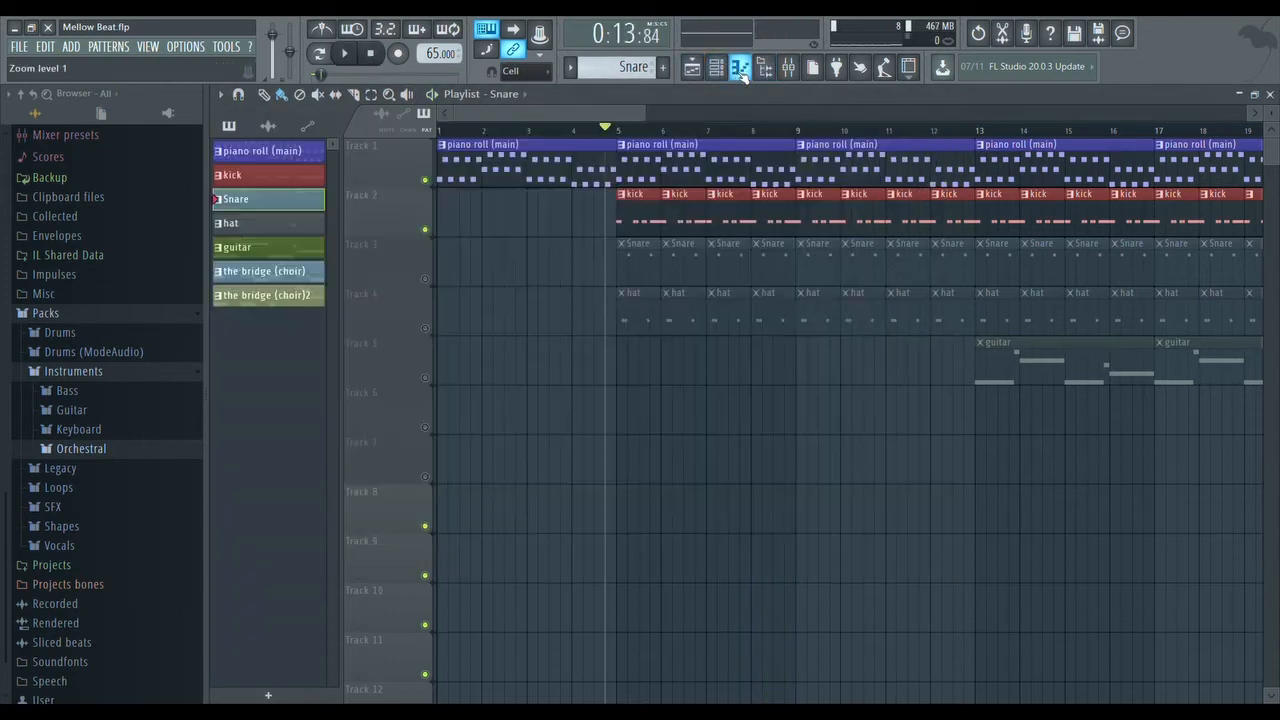
left_click(788, 68)
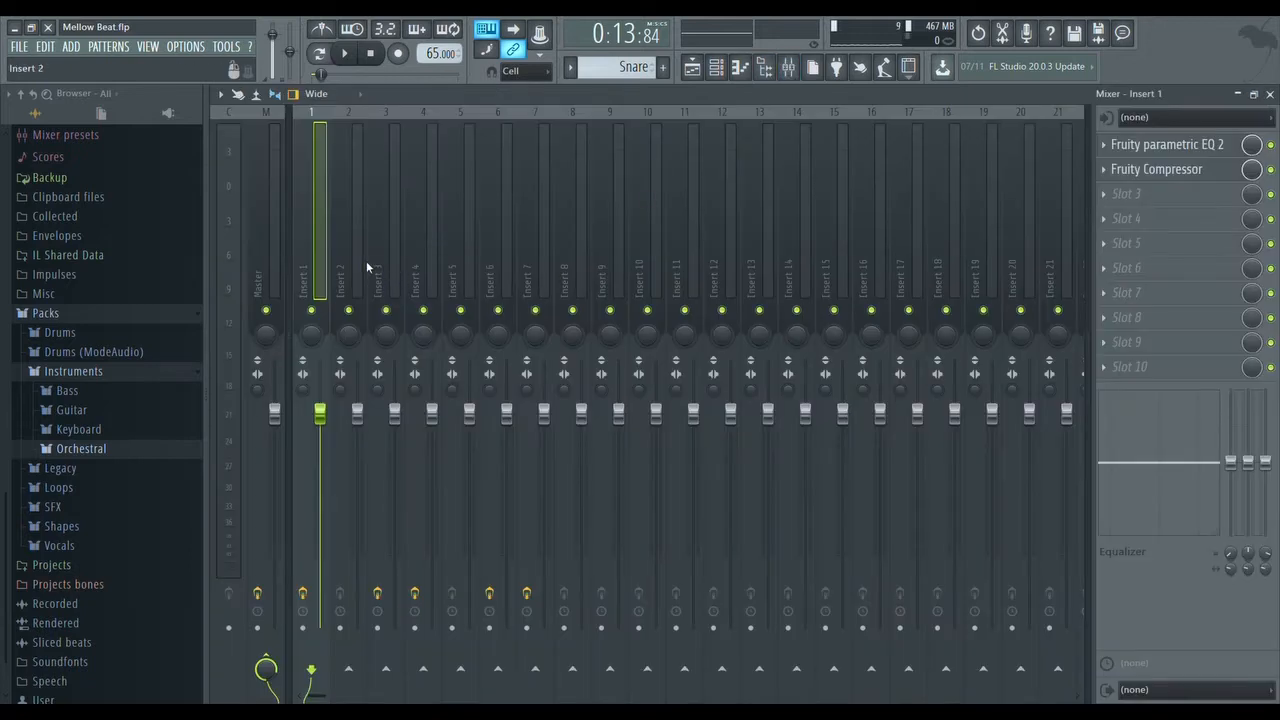
left_click(358, 264)
left_click(352, 60)
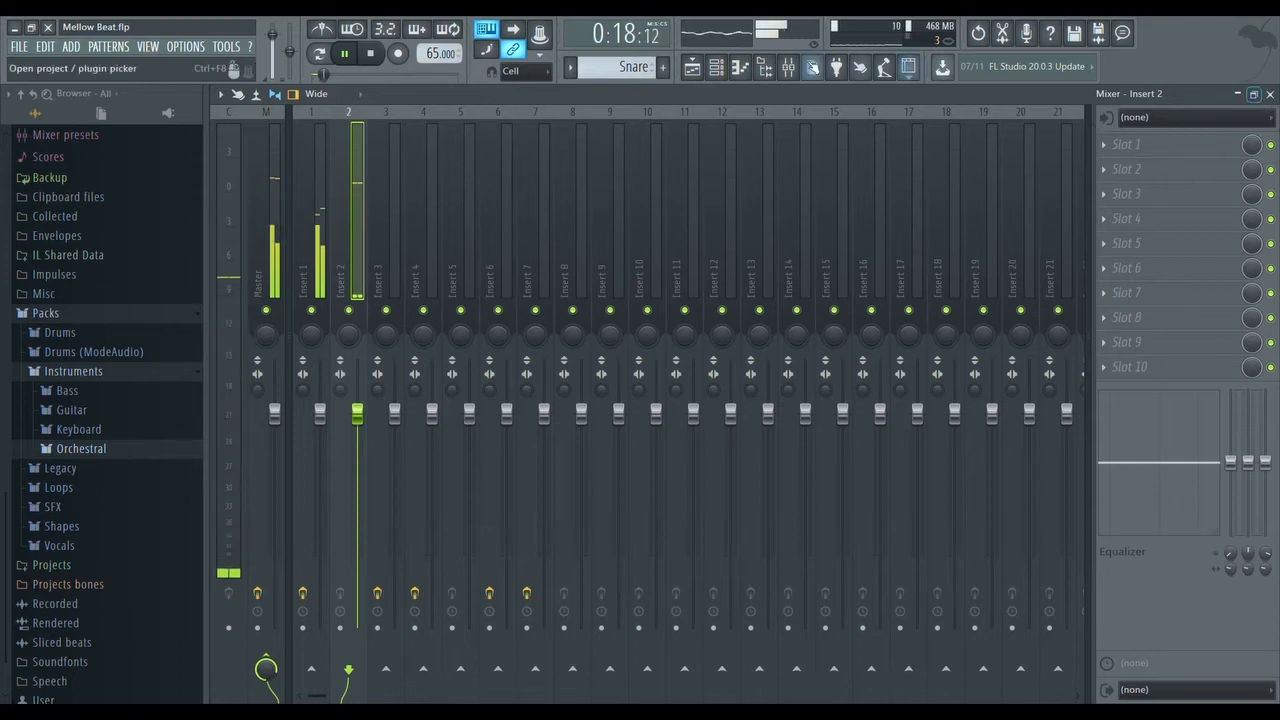
left_click(370, 54)
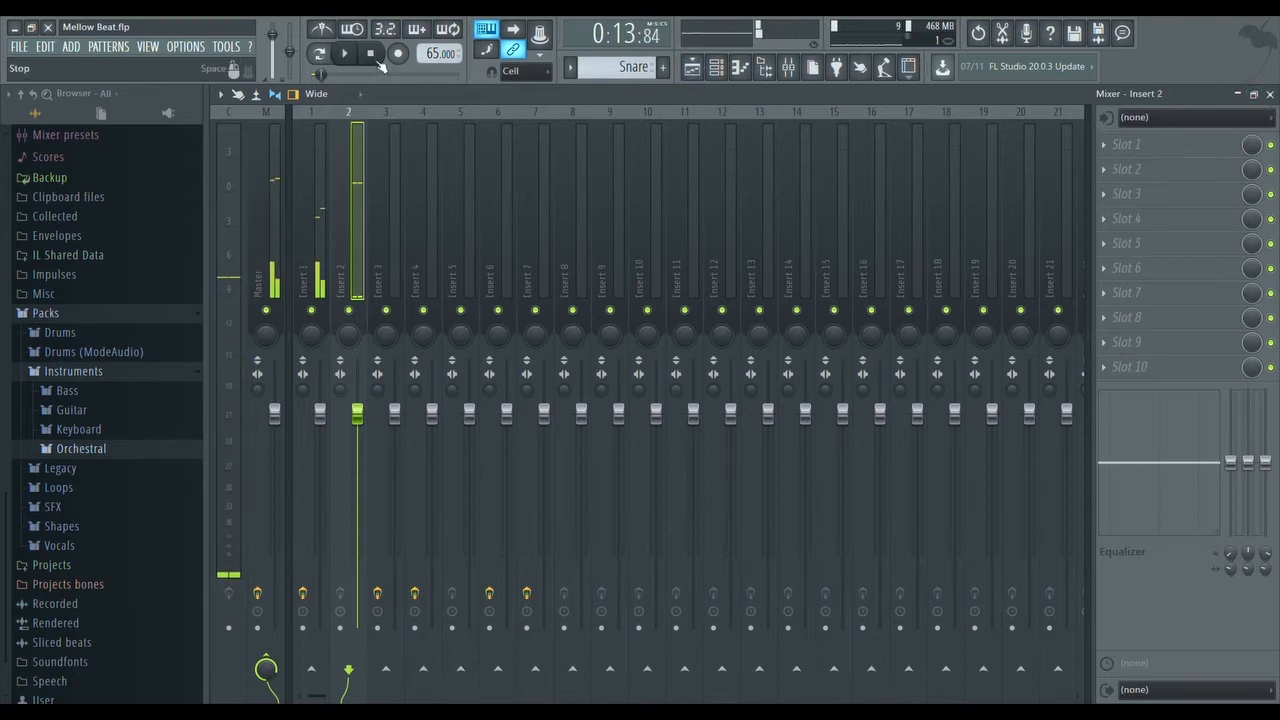
left_click(1271, 93)
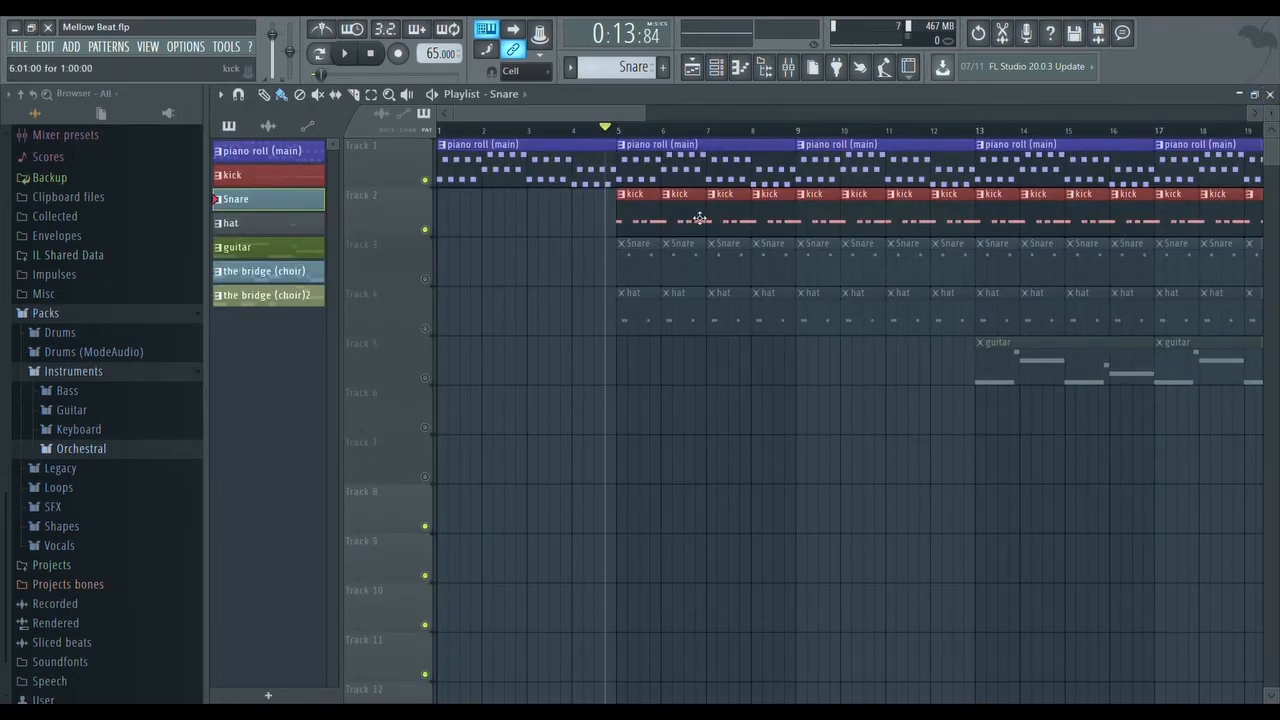
Step: Unmute Track 3, mute Tracks 1 and 2, and play from bar 5 to hear the Snare pattern alone
left_click(619, 130)
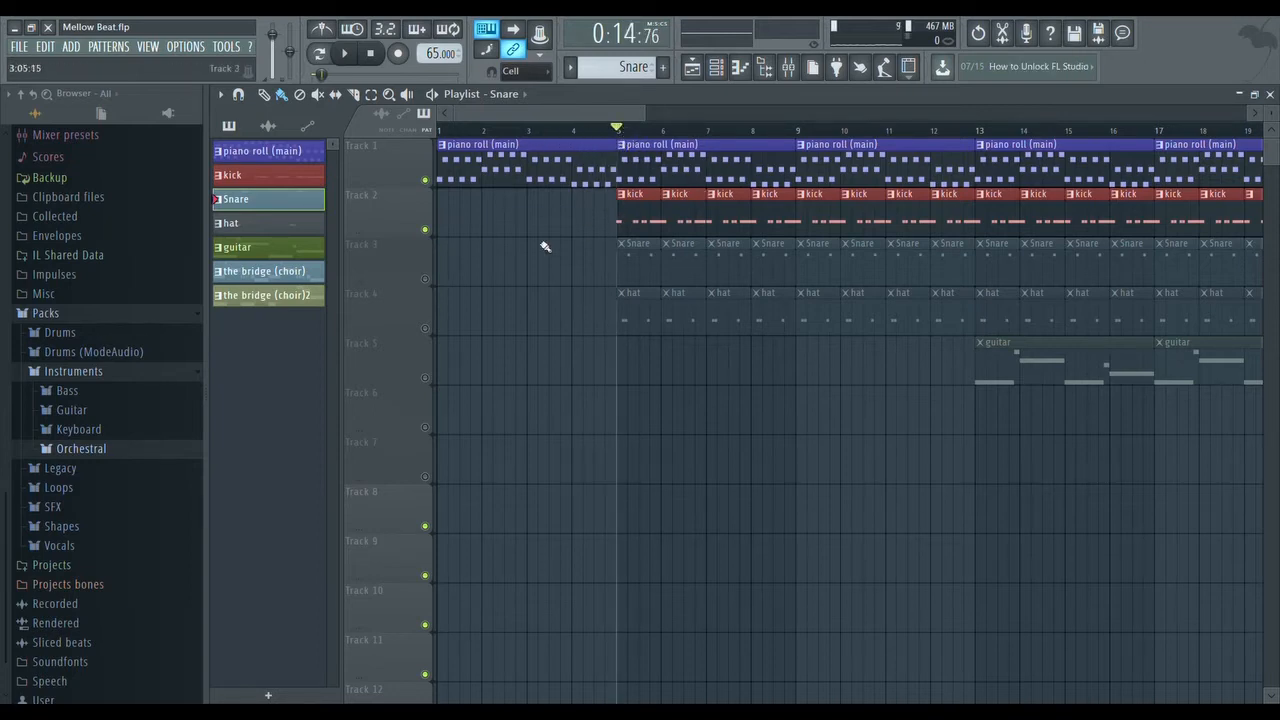
left_click(424, 230)
left_click(425, 278)
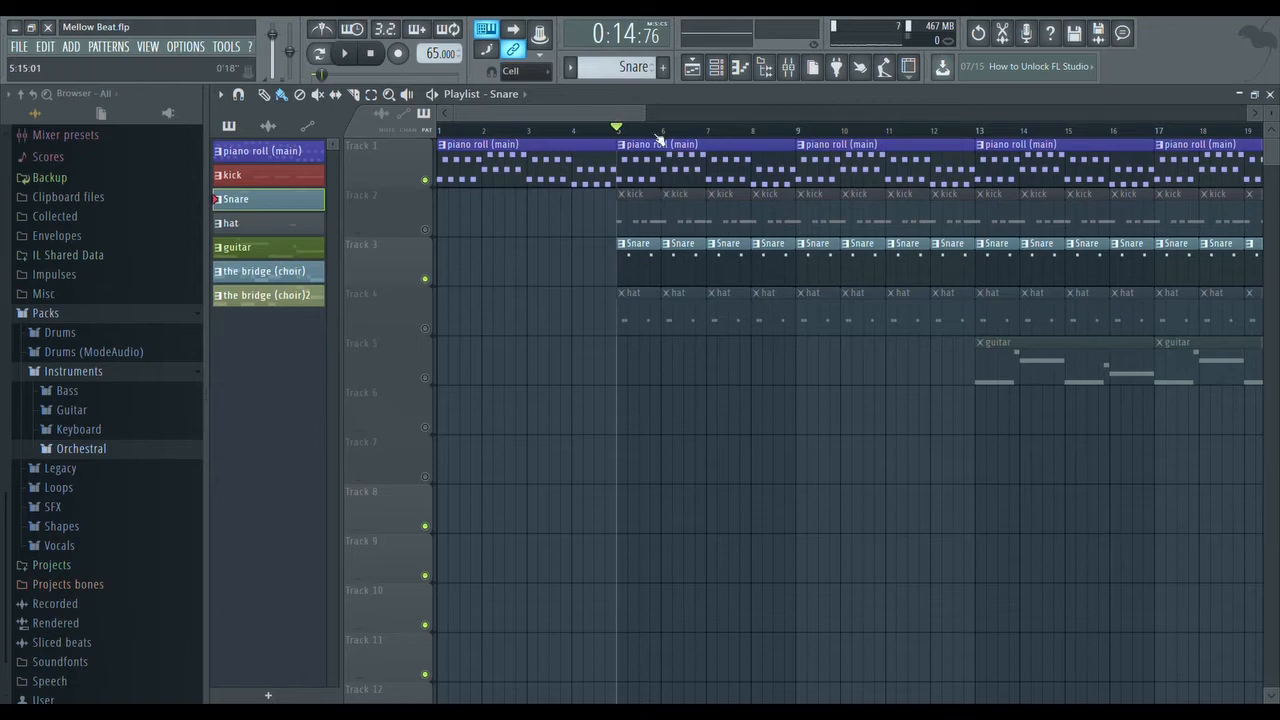
left_click(424, 180)
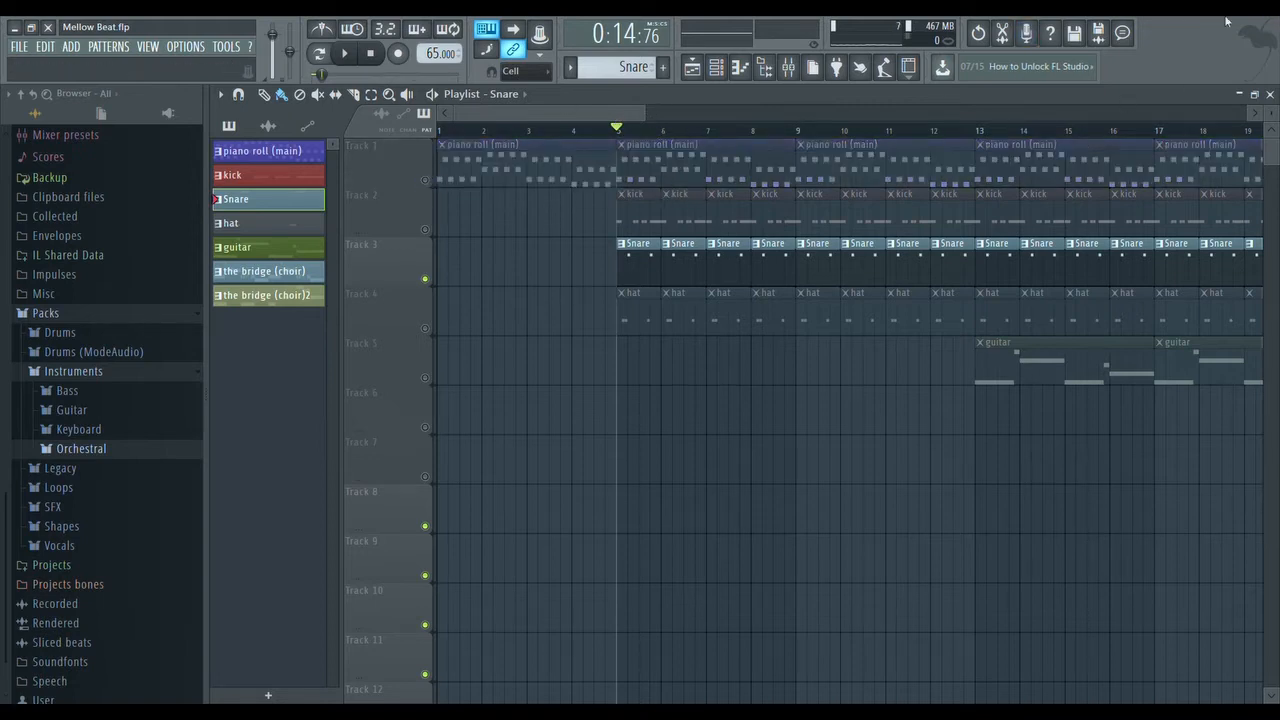
left_click(355, 60)
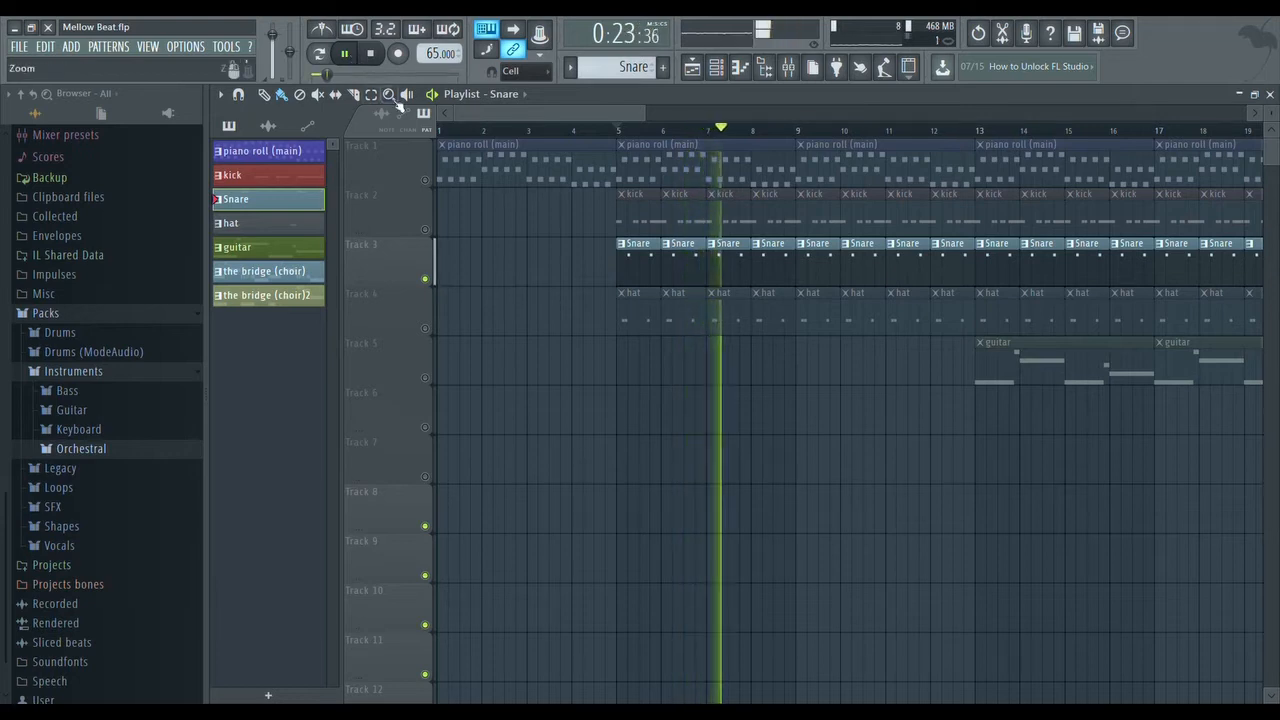
left_click(375, 57)
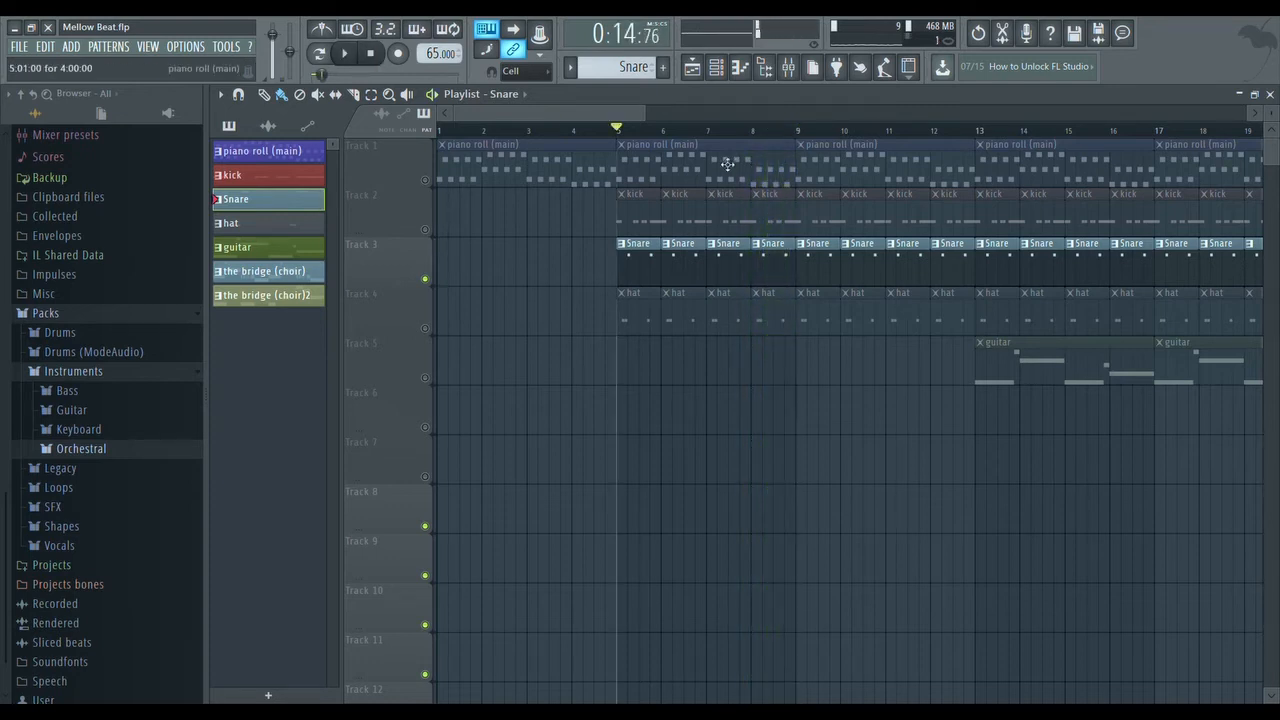
Step: Unmute Tracks 1 and 2 and play from bar 5 to hear the piano, kick and snare together
left_click(424, 181)
left_click(425, 231)
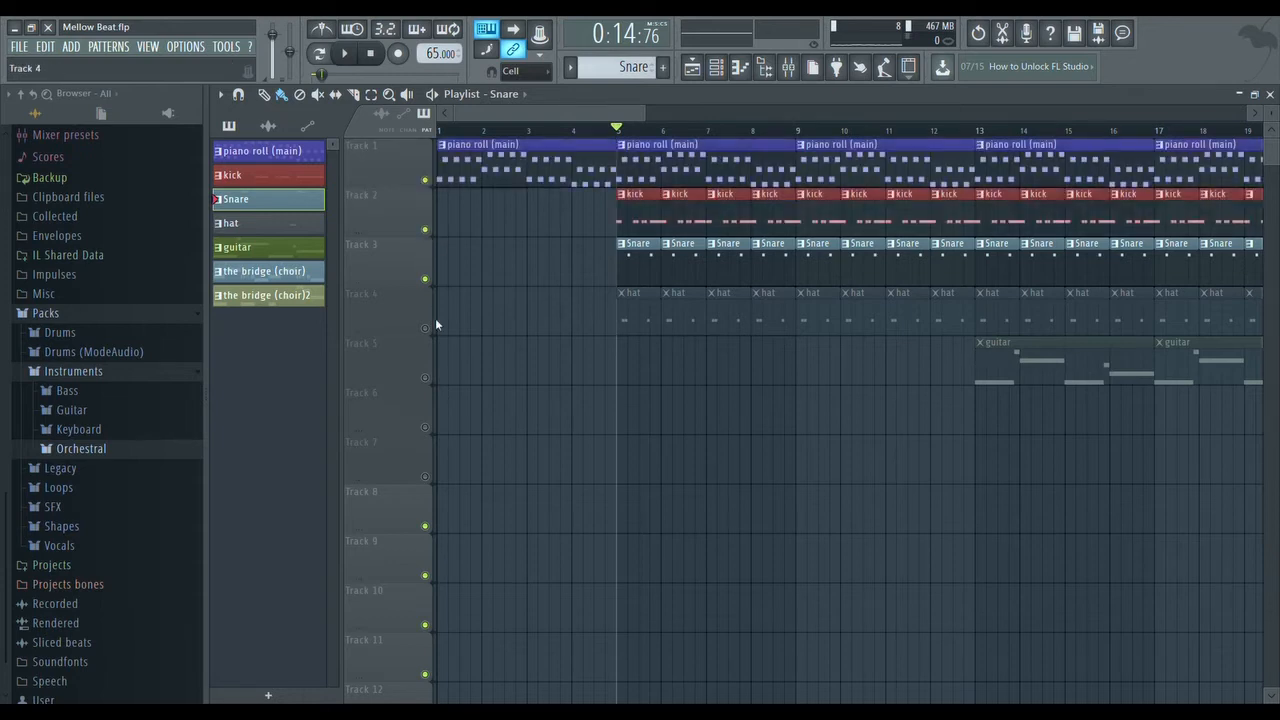
left_click(425, 329)
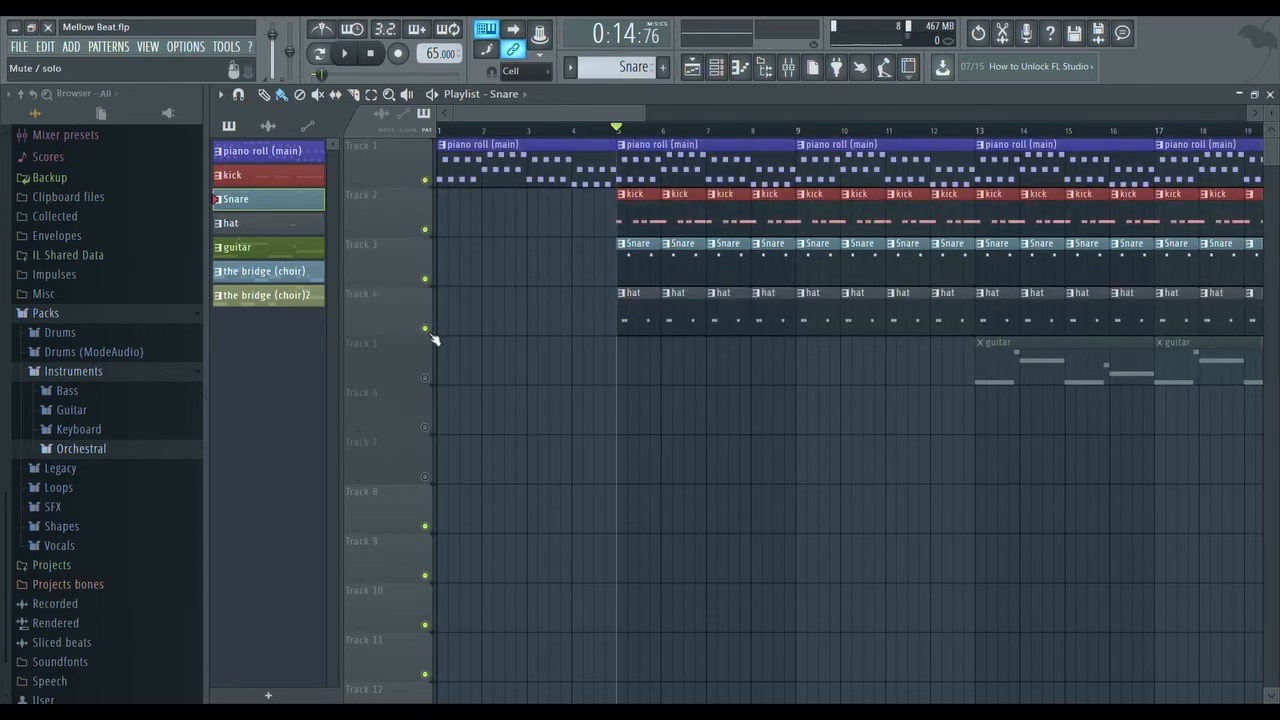
left_click(425, 329)
left_click(349, 60)
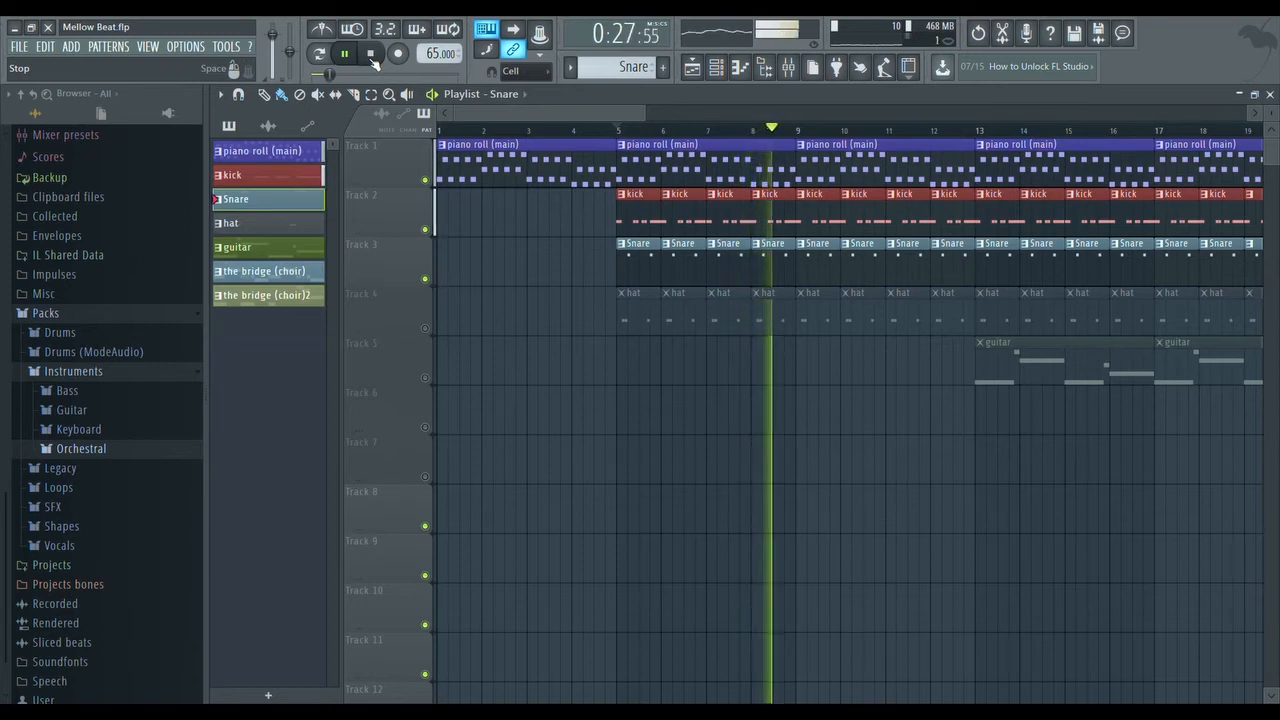
left_click(371, 56)
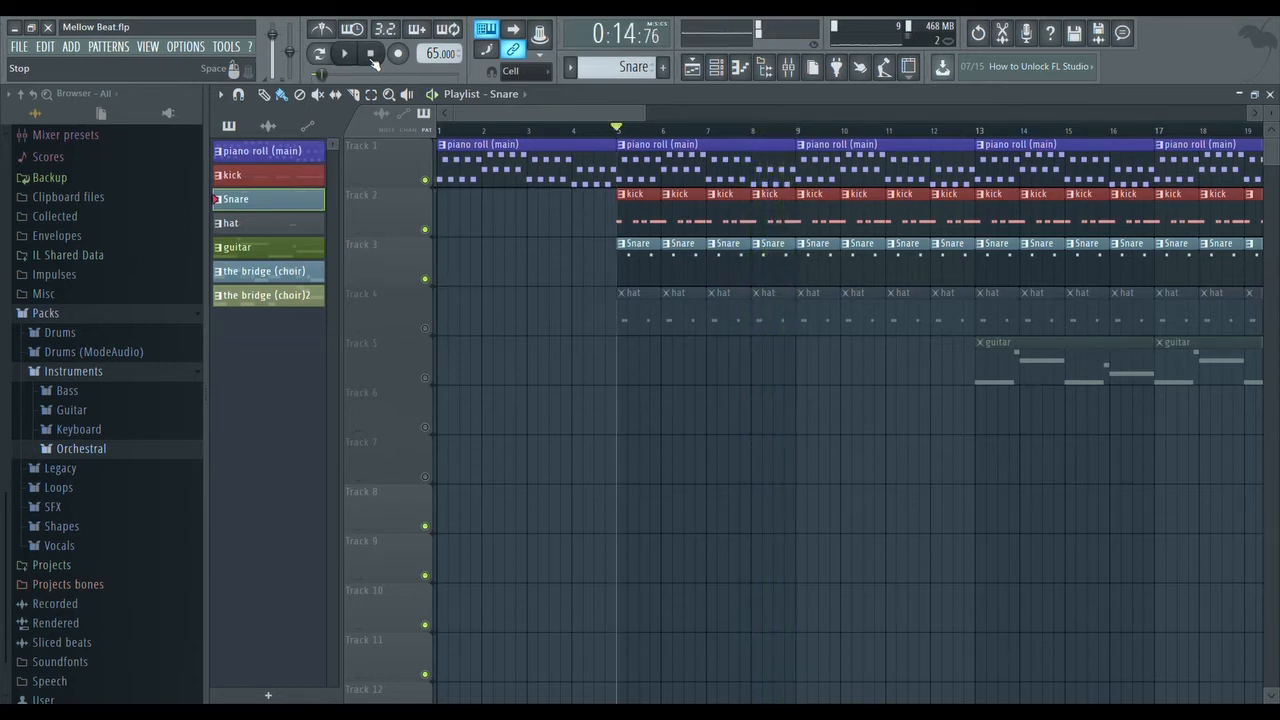
Step: Raise the Insert 21 level slightly in the mixer and select Insert 3
left_click(789, 68)
left_click_drag(1066, 412, 1068, 370)
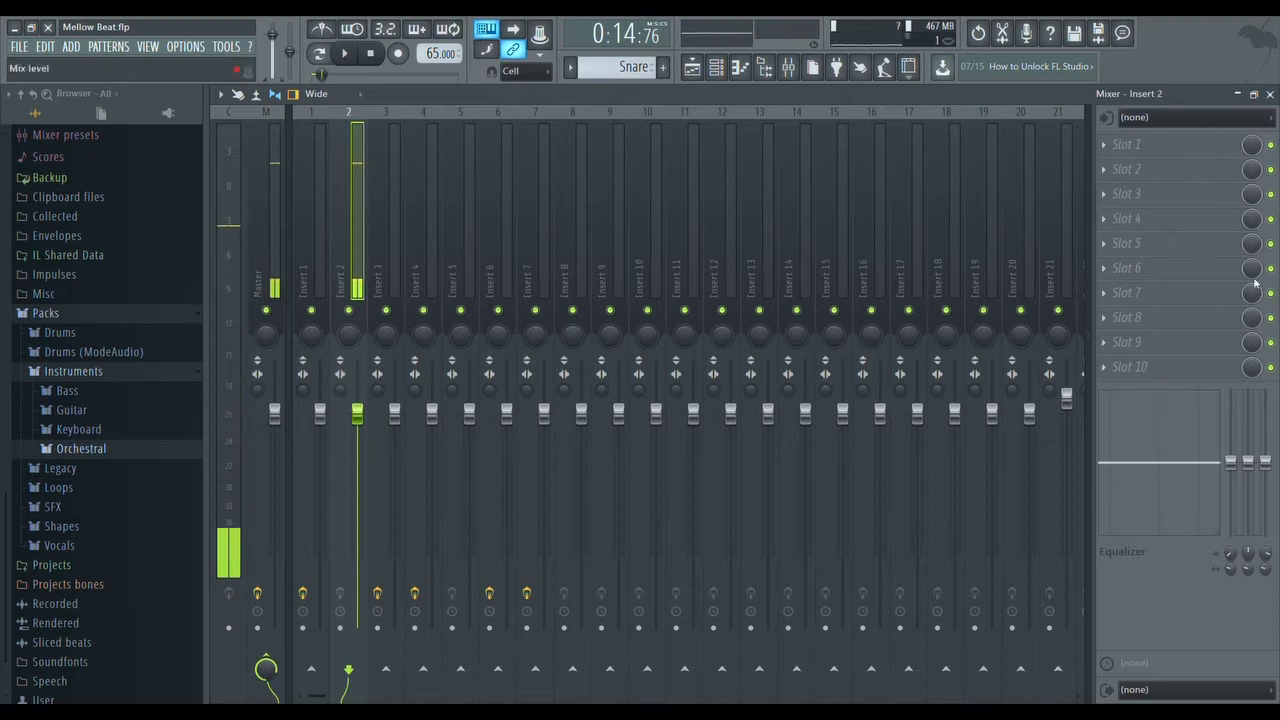
left_click(384, 256)
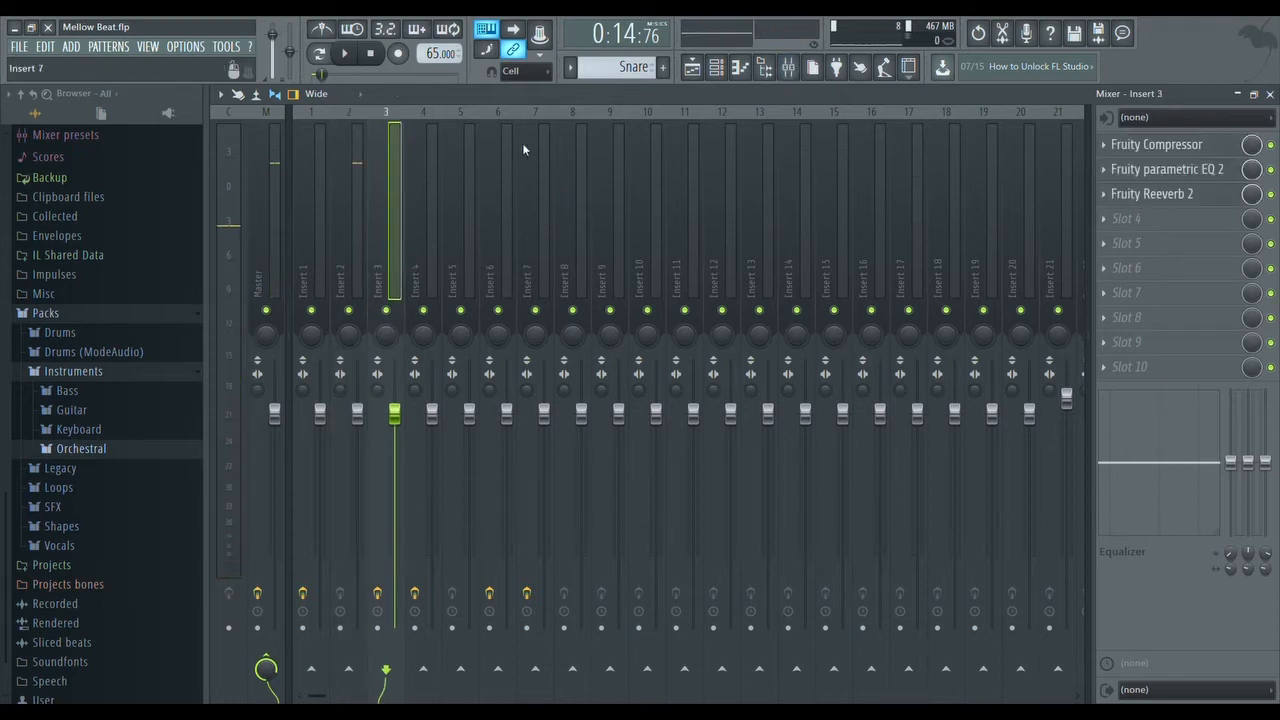
Step: Play the song from around bar 4 and compare the snare with Fruity Reeverb 2 on Insert 3 disabled and enabled
left_click(346, 60)
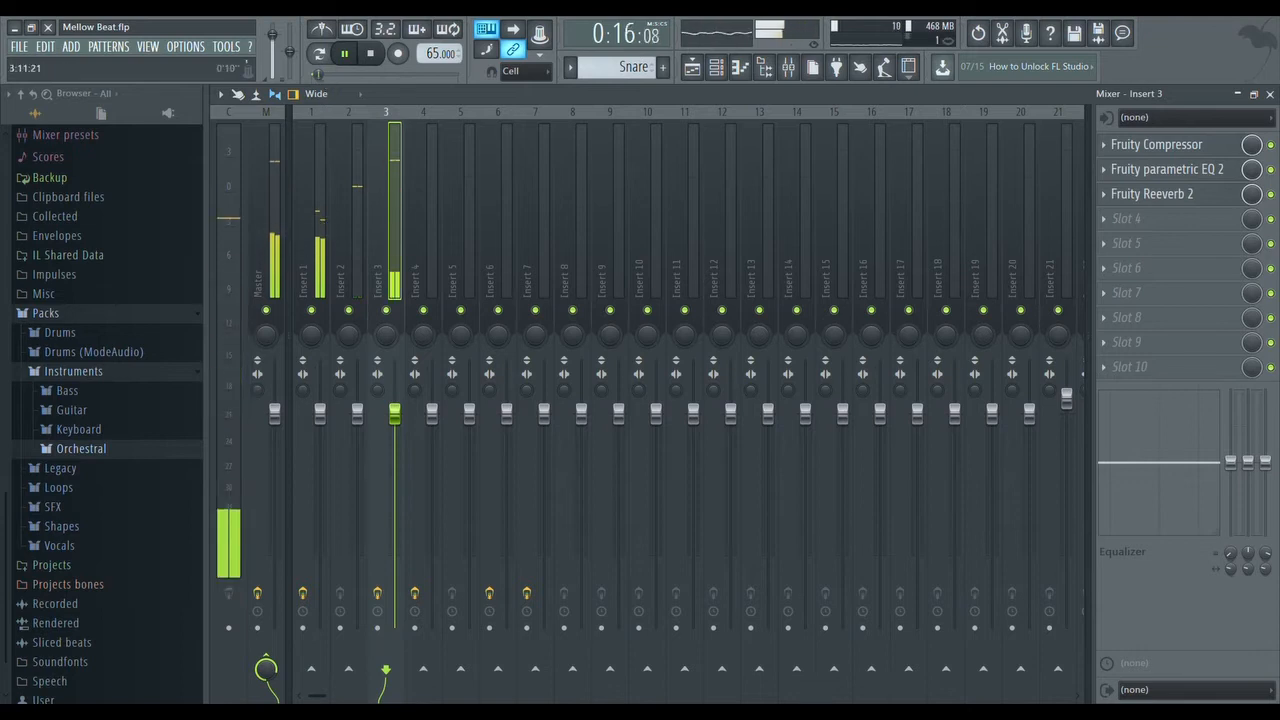
left_click_drag(327, 86, 318, 82)
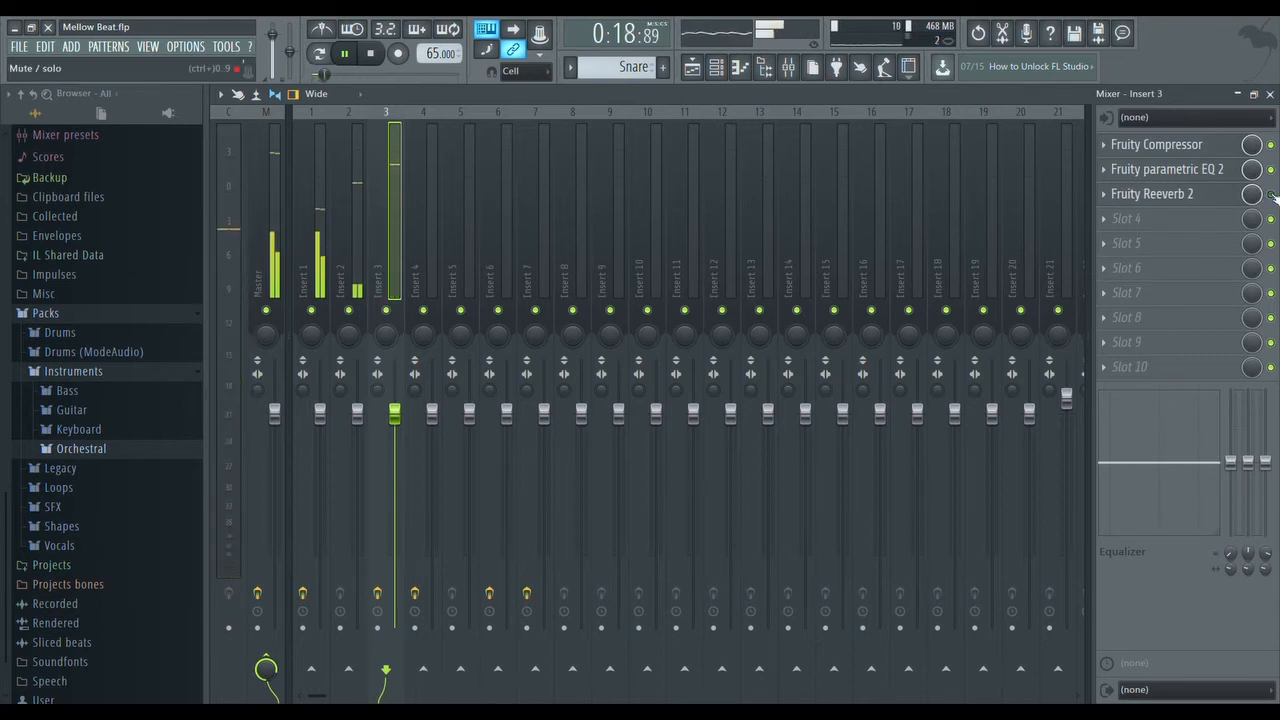
left_click(376, 62)
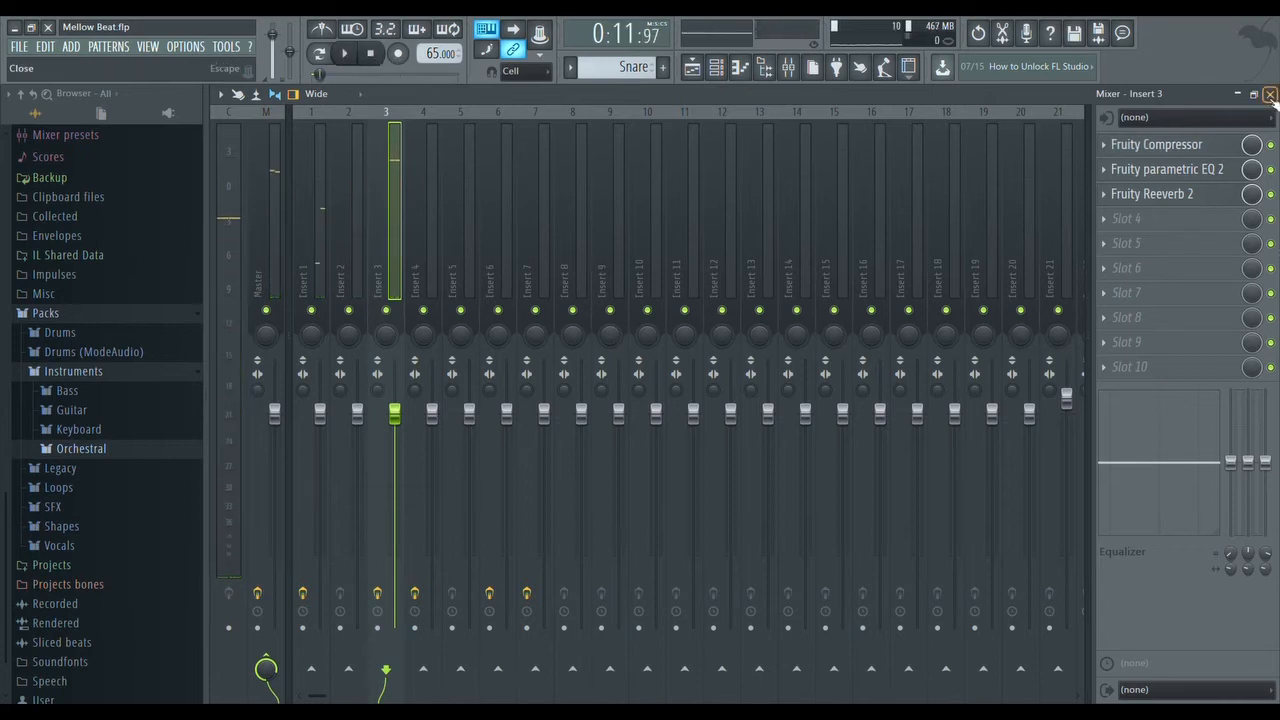
Step: Examine the Fruity parametric EQ 2 settings on Insert 3, then return to the playlist
left_click(1165, 170)
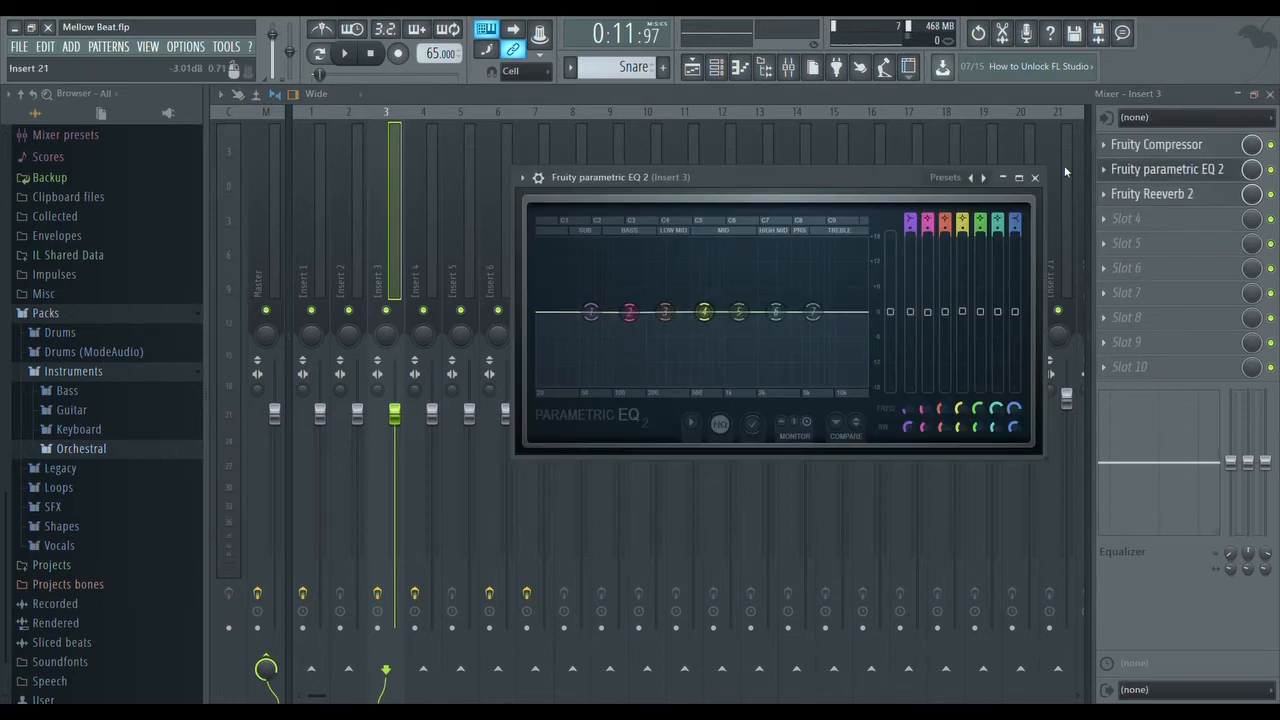
left_click(1035, 178)
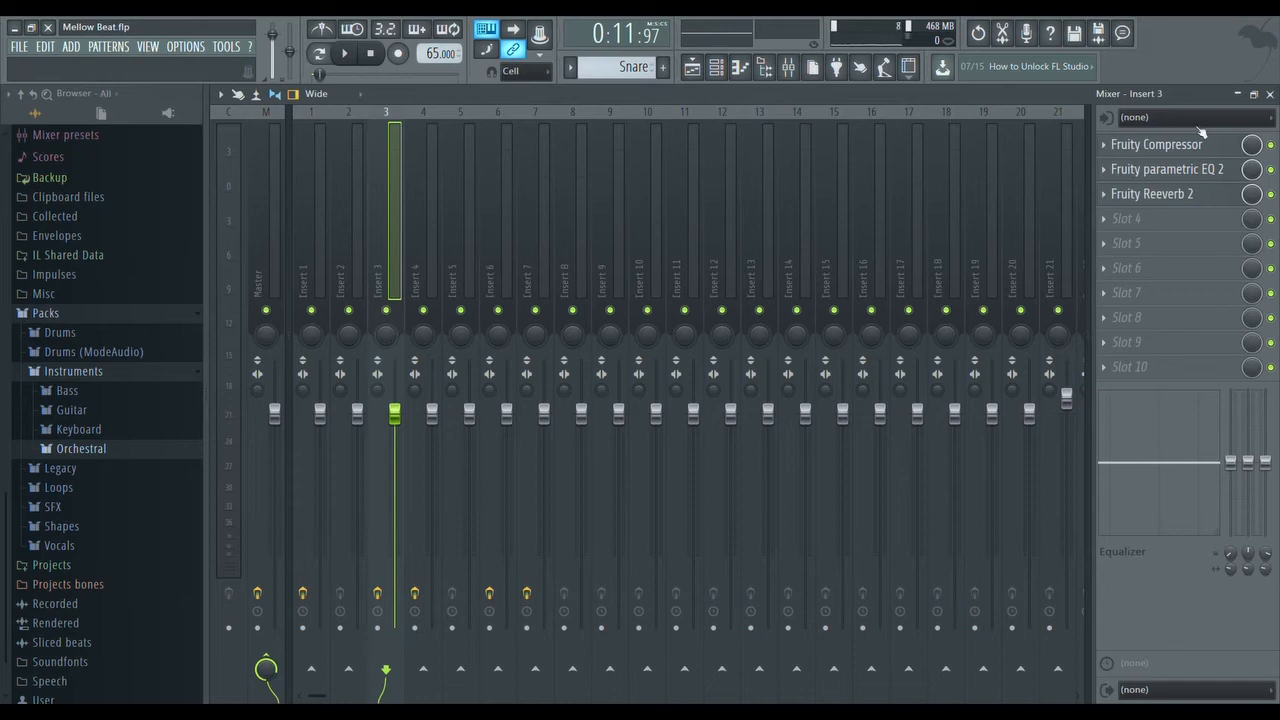
left_click(1270, 94)
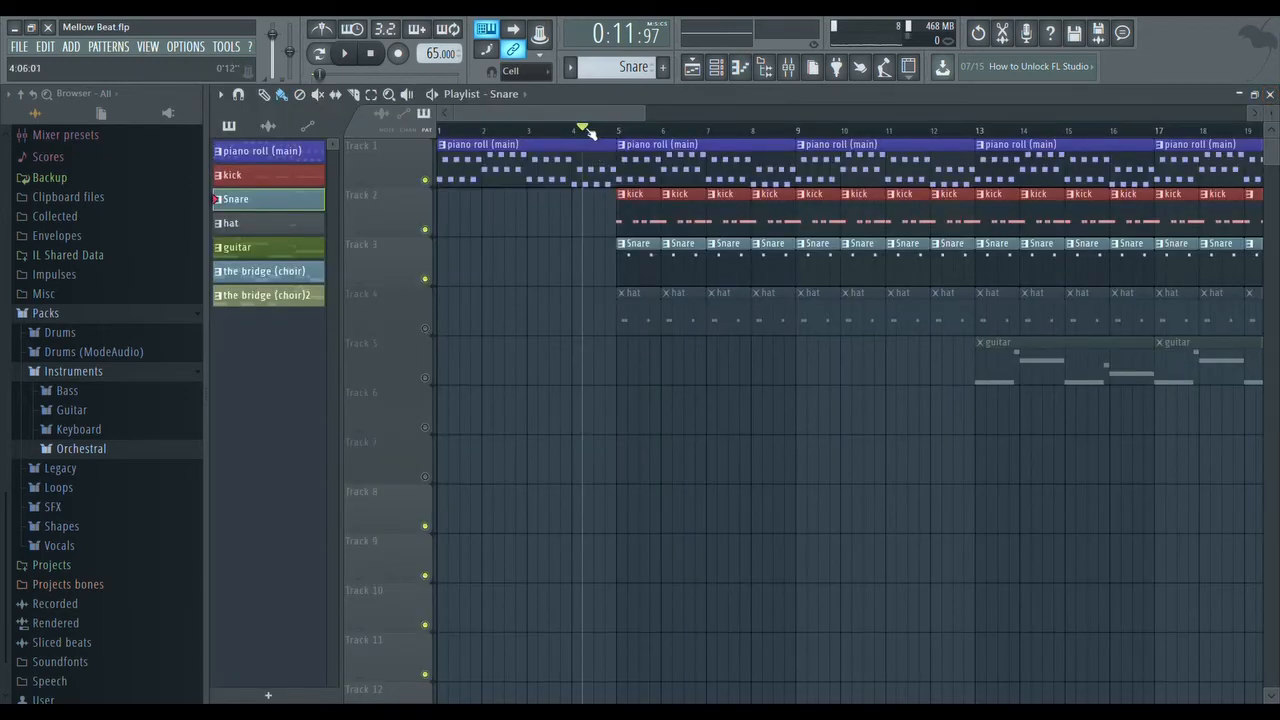
Step: Unmute Track 4, mute Tracks 1 to 3, and play from bar 5 to hear the hat pattern alone
left_click_drag(590, 133, 622, 134)
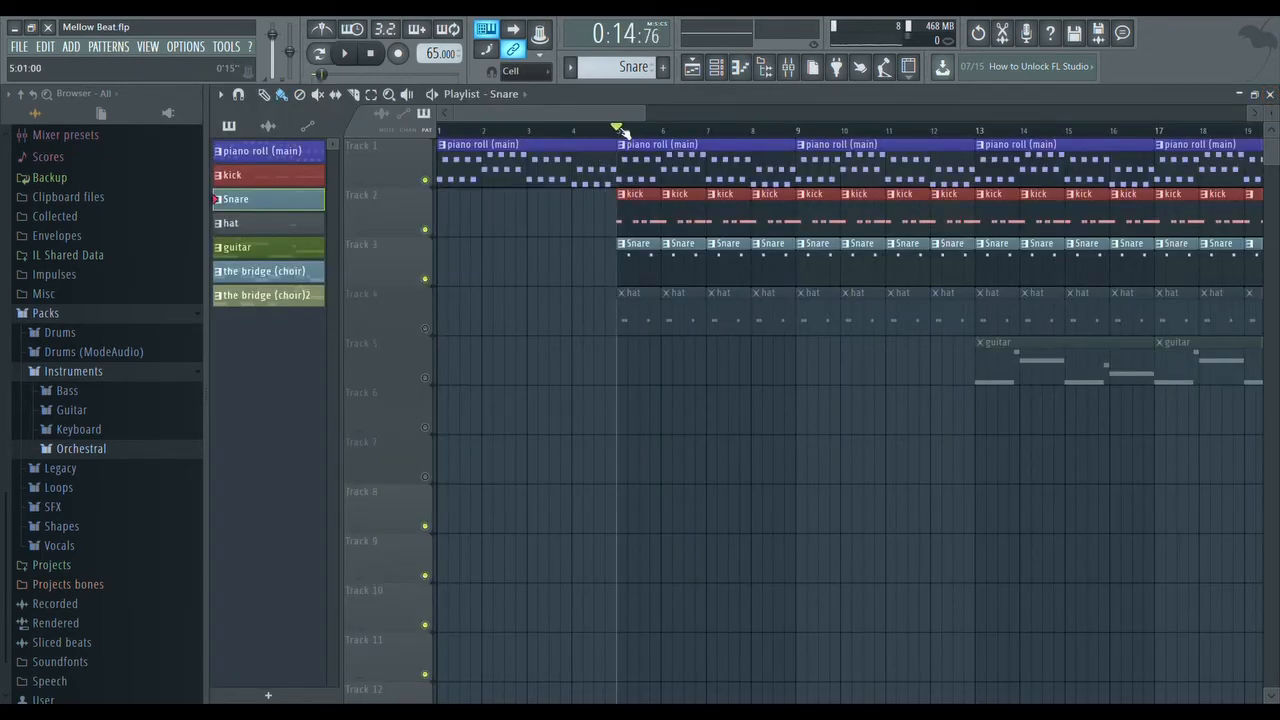
left_click(426, 329)
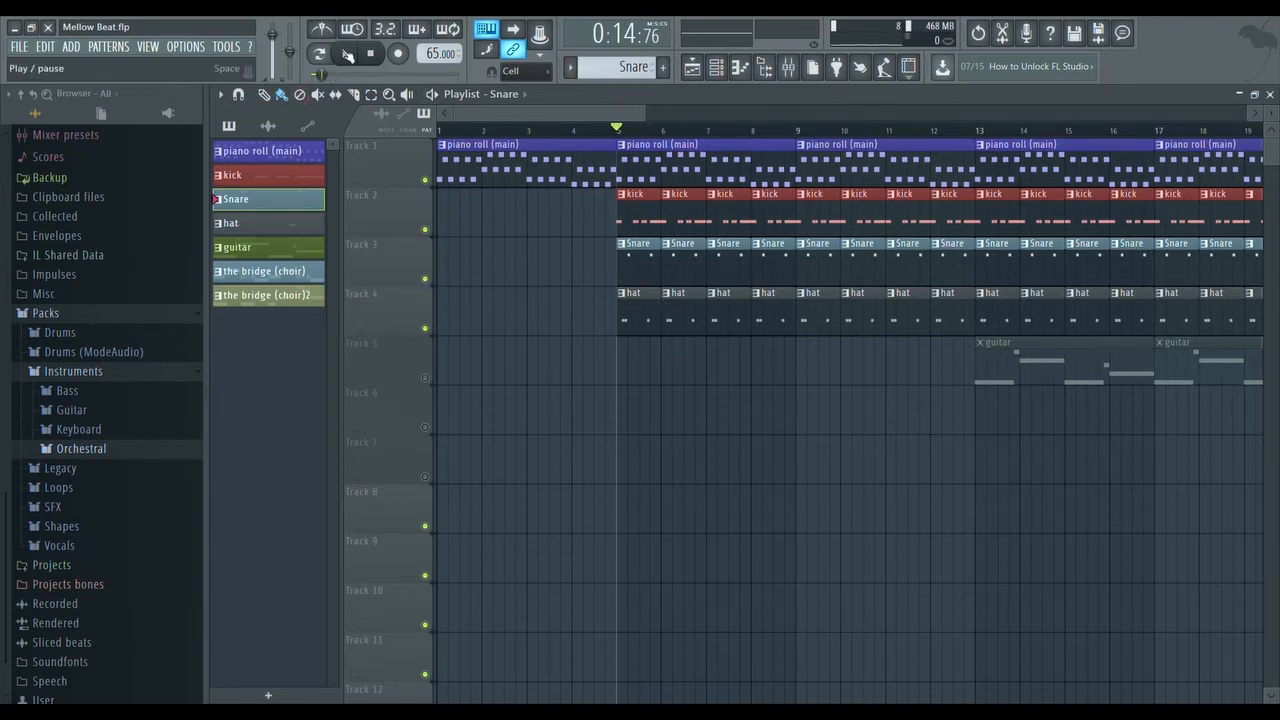
left_click(424, 180)
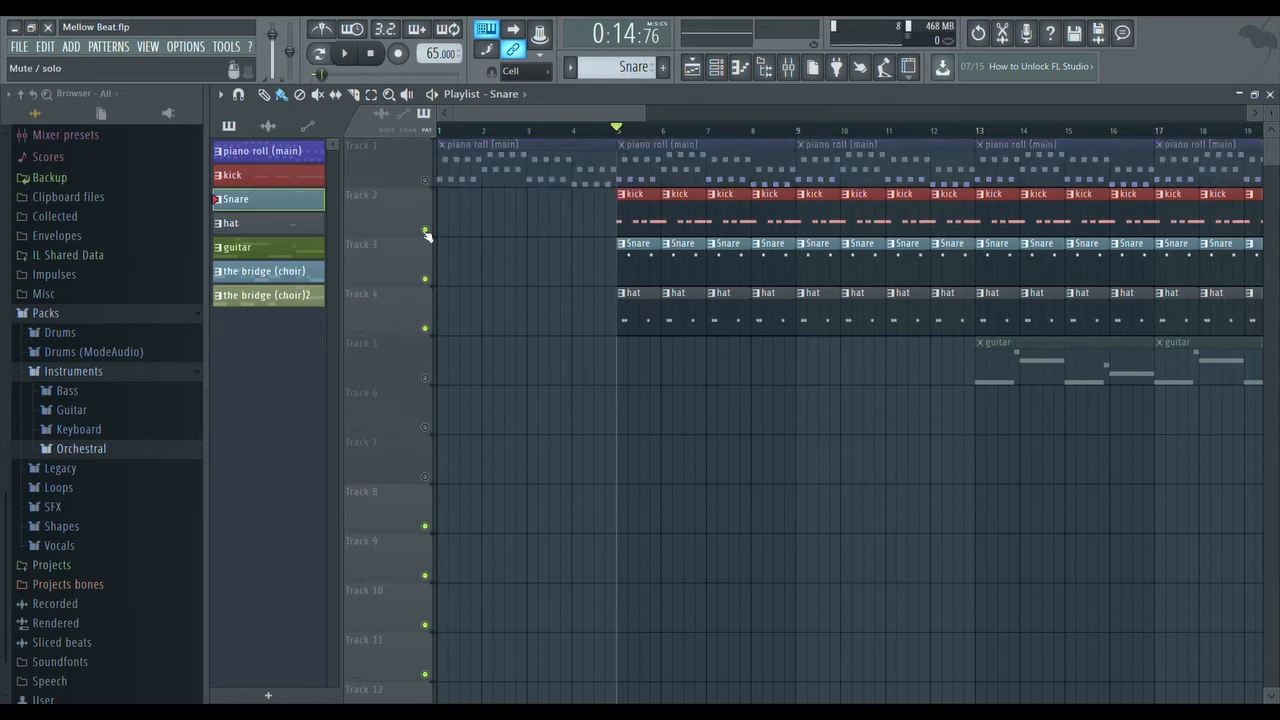
left_click(425, 229)
left_click(425, 278)
left_click(349, 55)
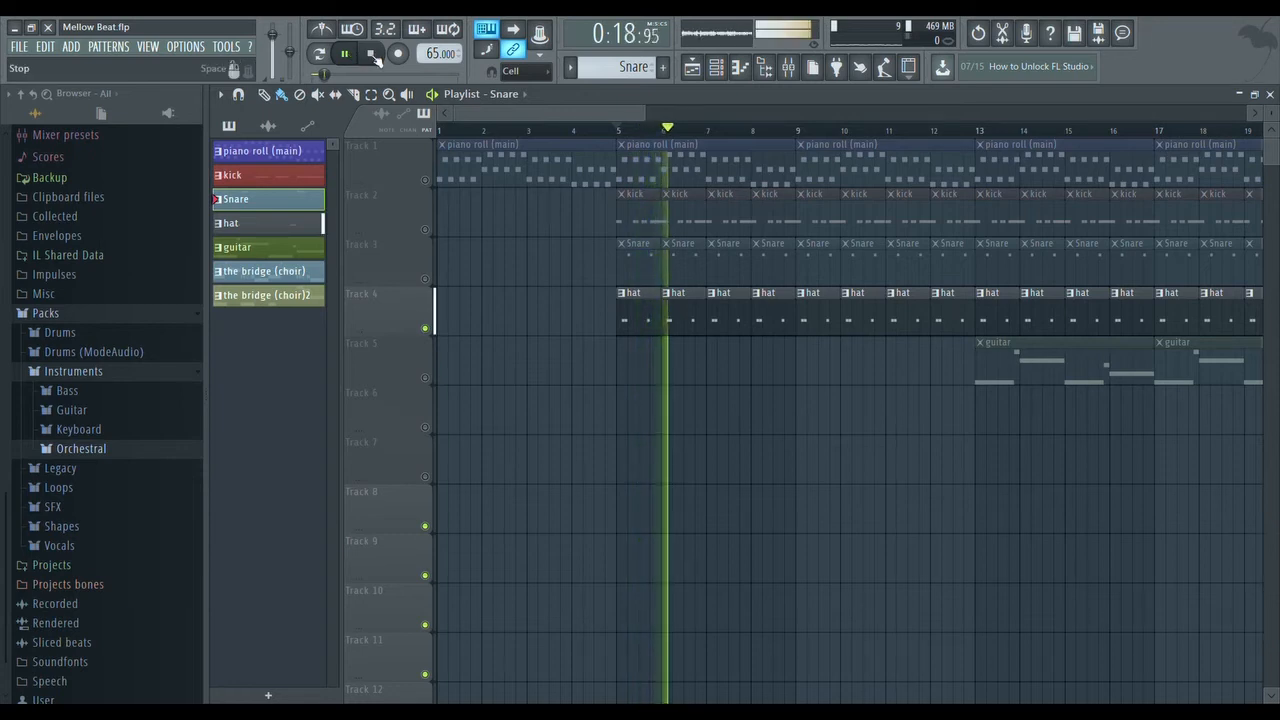
left_click(373, 56)
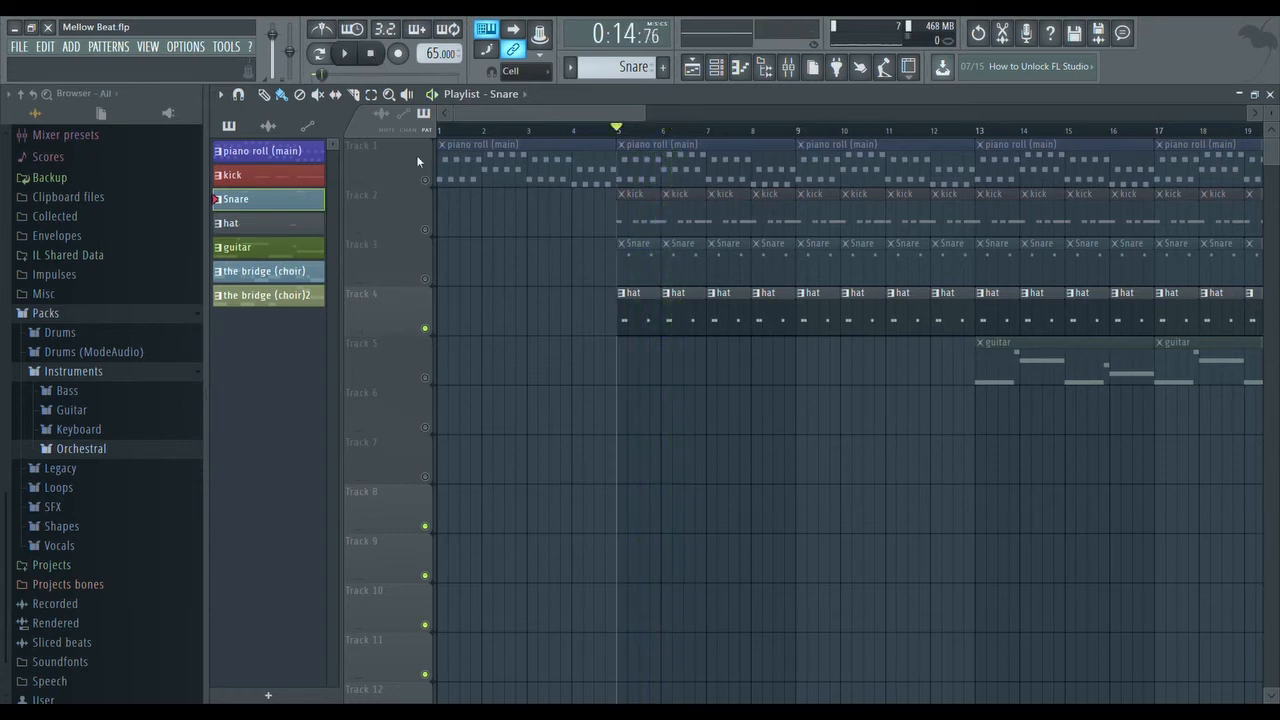
Step: Unmute Tracks 1 to 3 and play from bar 5 with the hat included, pausing just before bar 13
left_click_drag(426, 181, 436, 281)
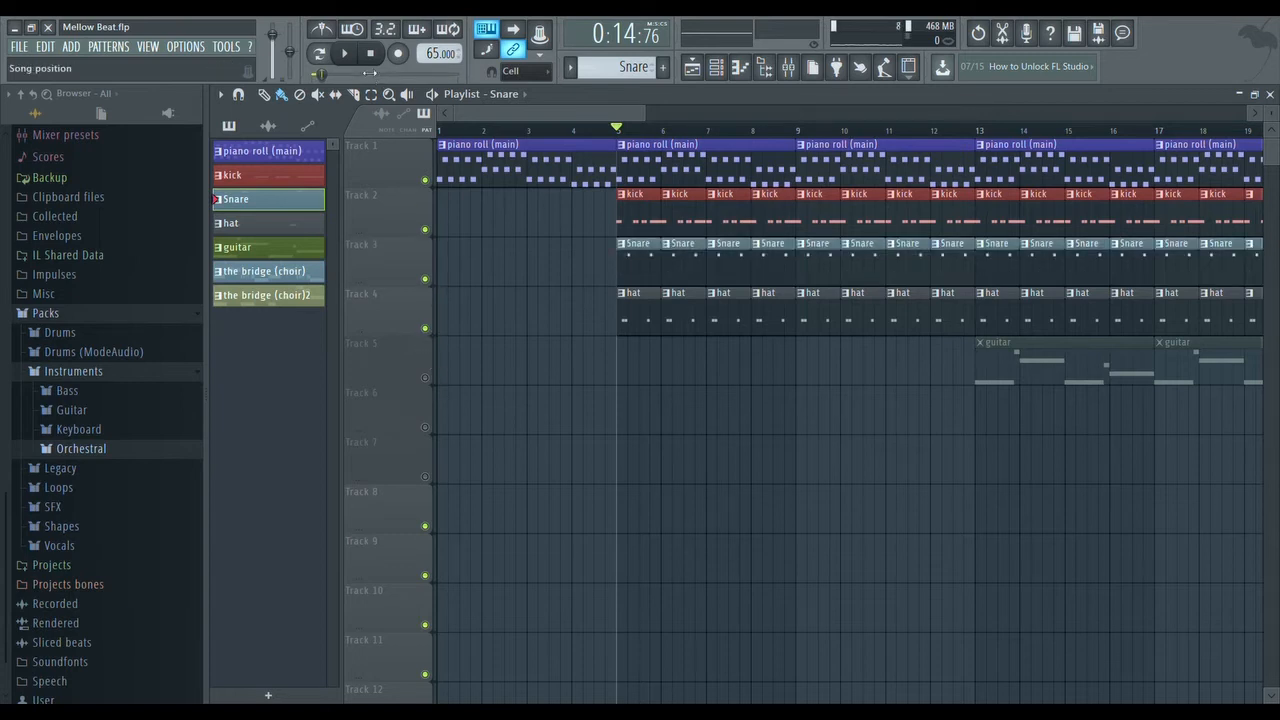
left_click(350, 57)
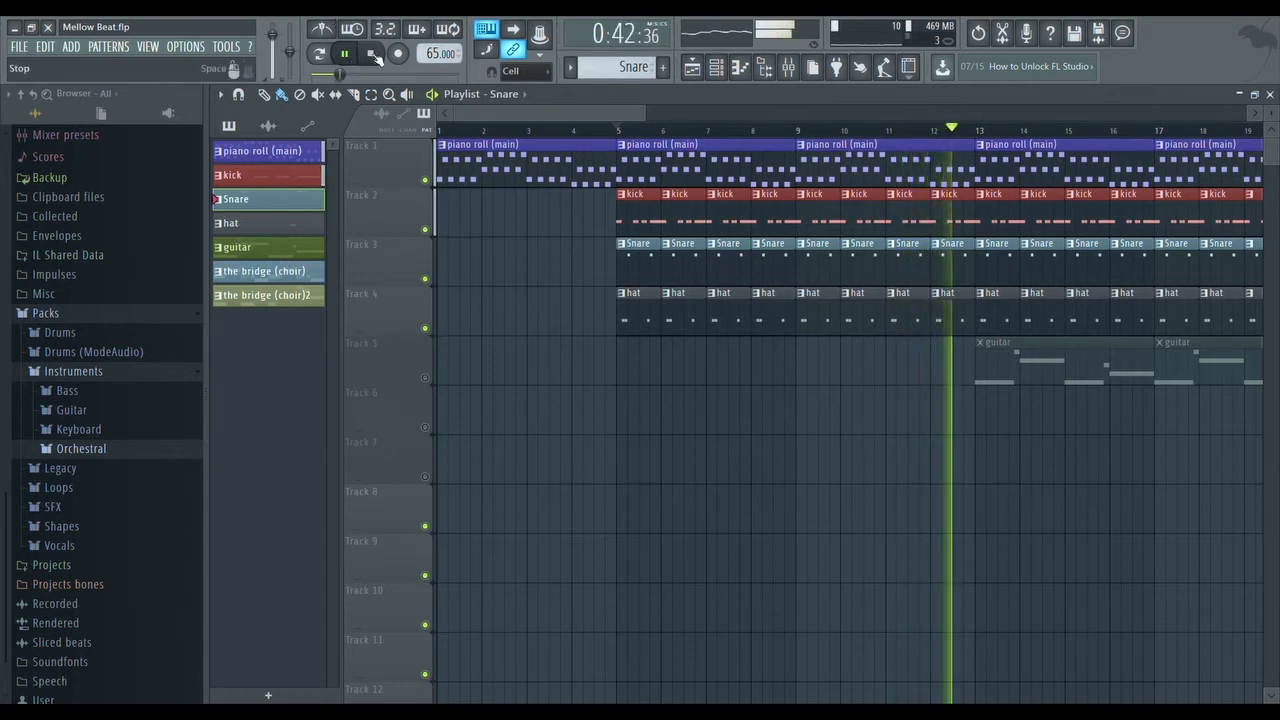
left_click(345, 54)
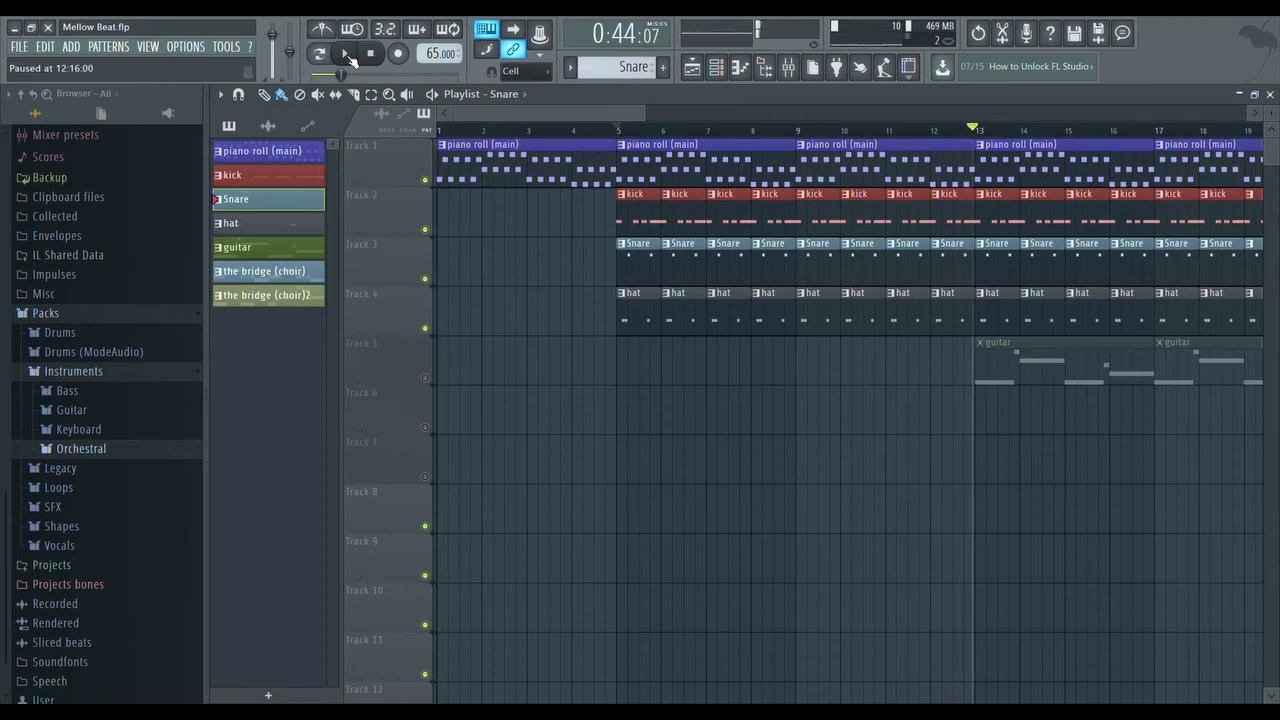
Step: Unmute Track 5, which holds the guitar patterns, bring up the channel rack, and resume playback from just before bar 13
left_click(424, 377)
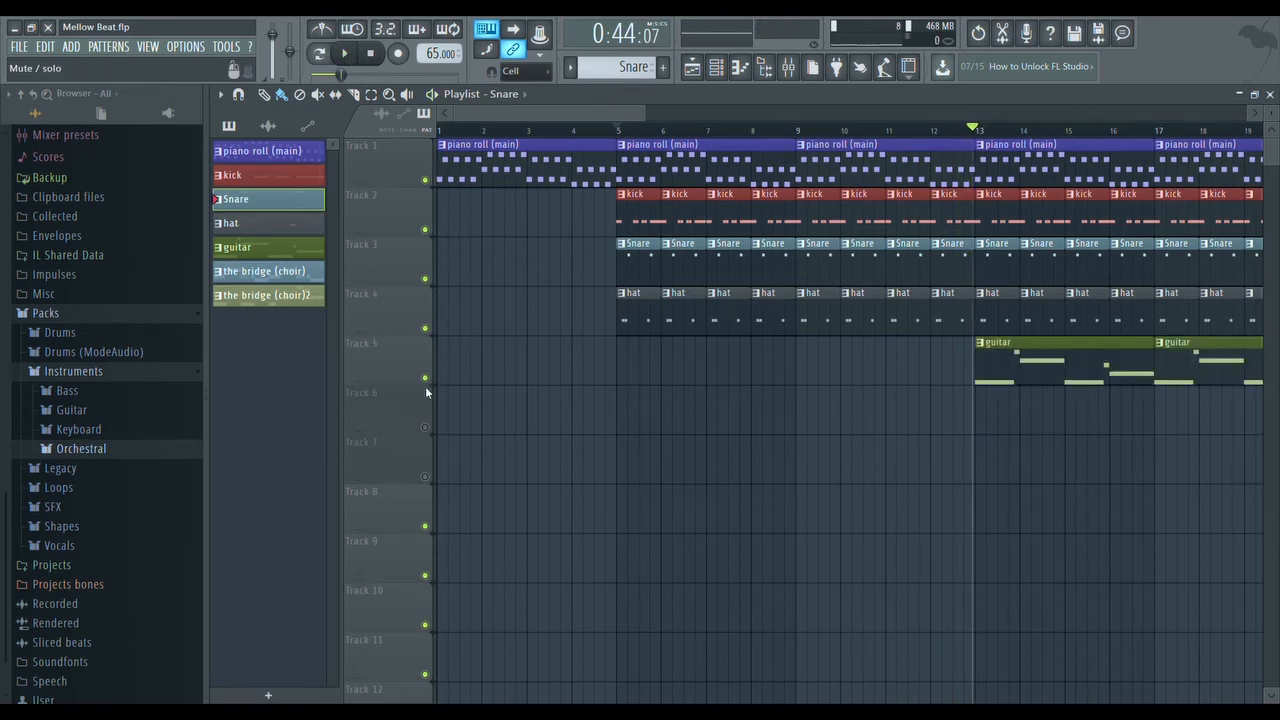
left_click(718, 76)
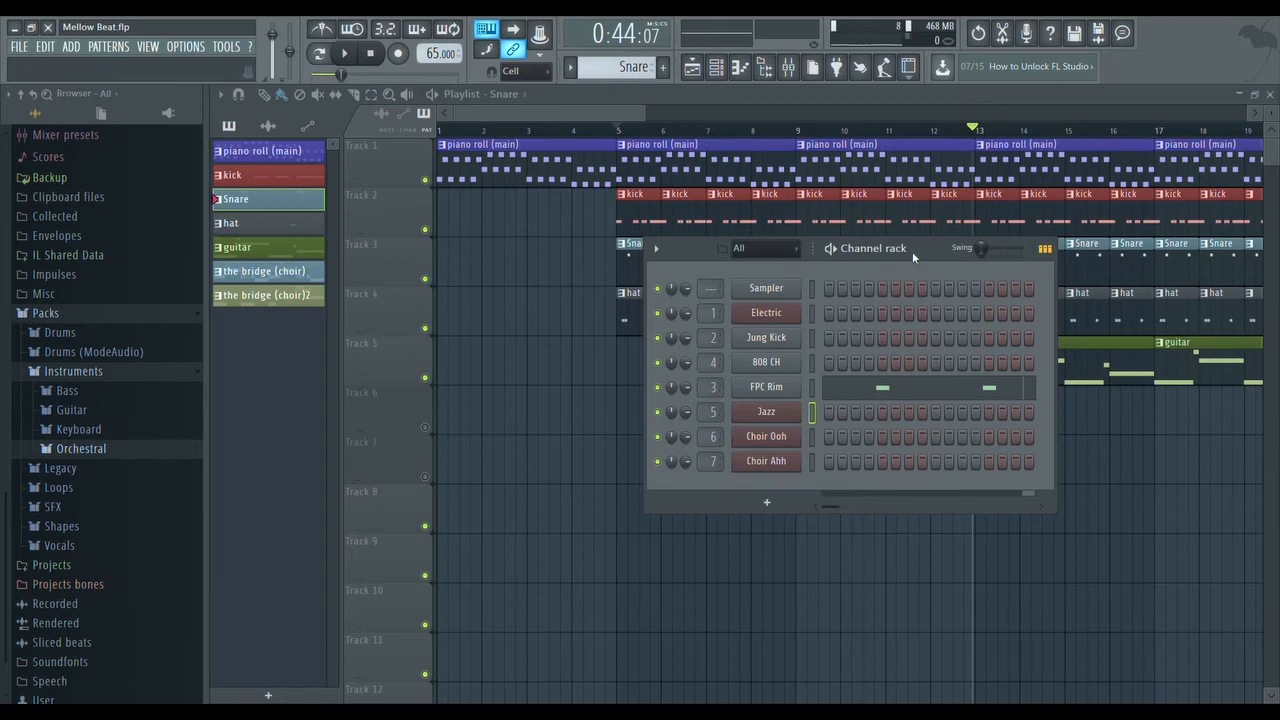
left_click_drag(912, 251, 691, 176)
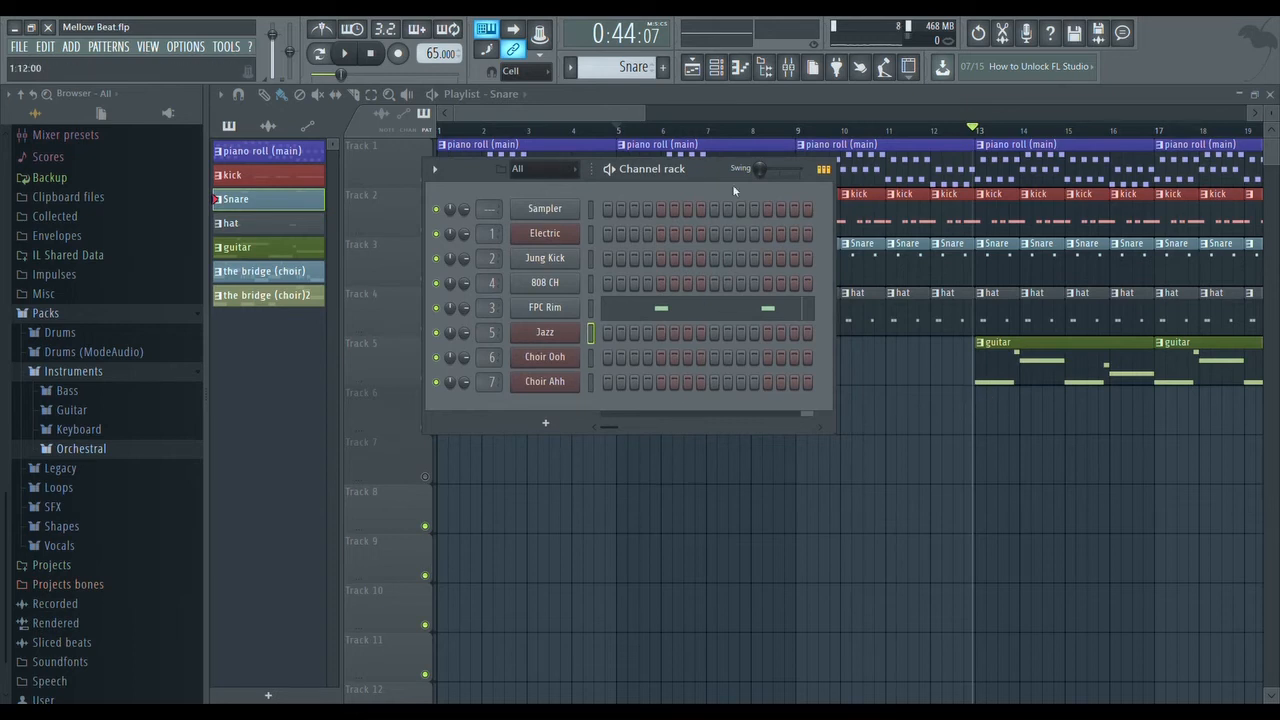
left_click(346, 55)
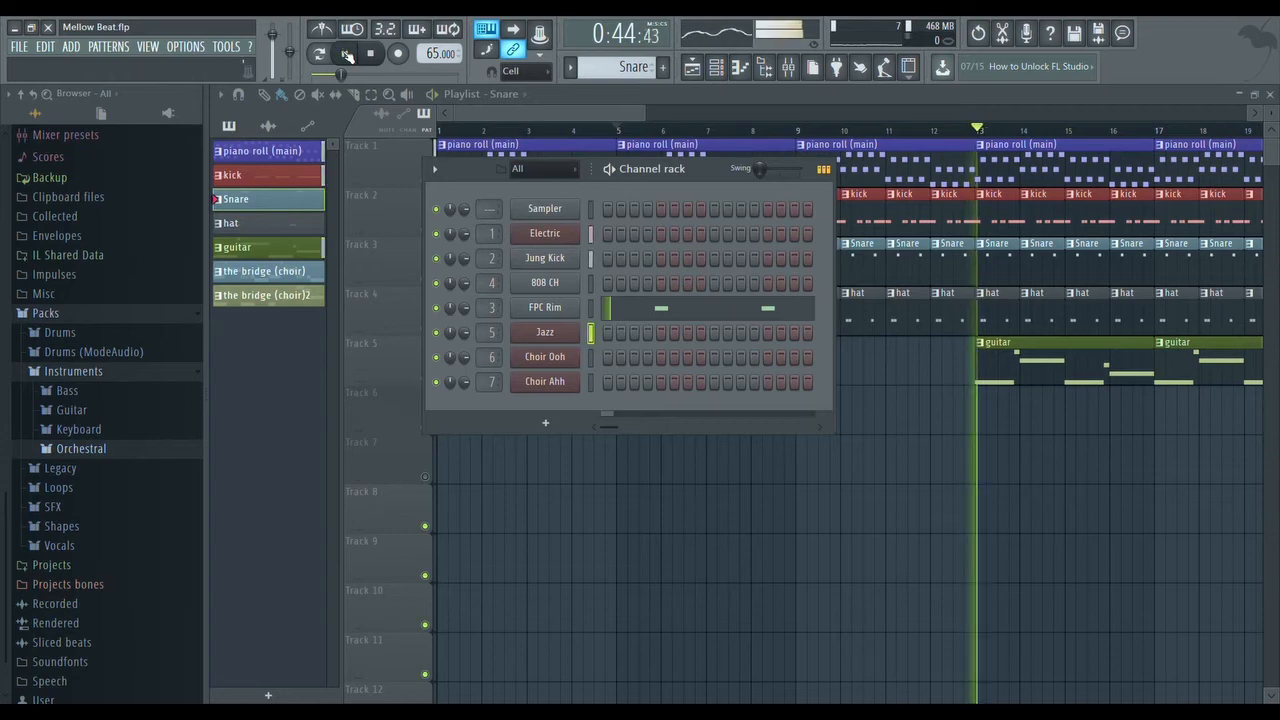
left_click_drag(637, 113, 737, 129)
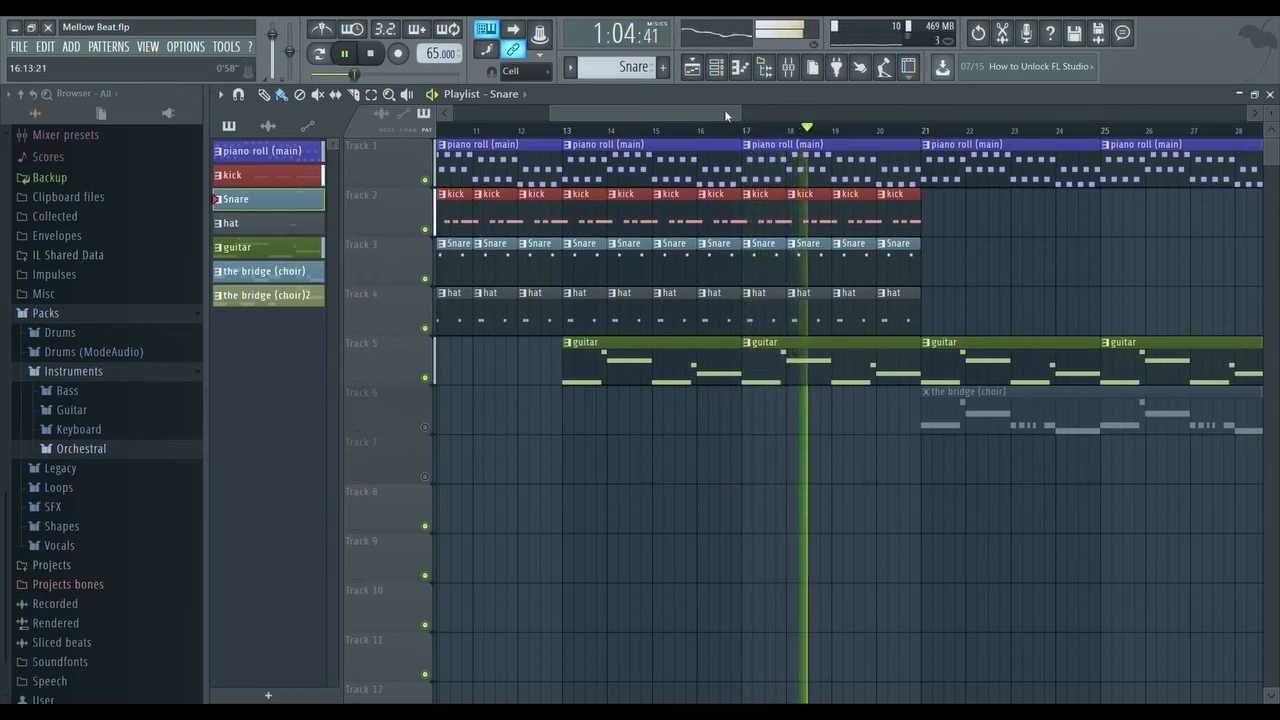
Step: Follow the playback of the guitar section with the piano and drums, and pause just before bar 21
left_click_drag(724, 109, 770, 116)
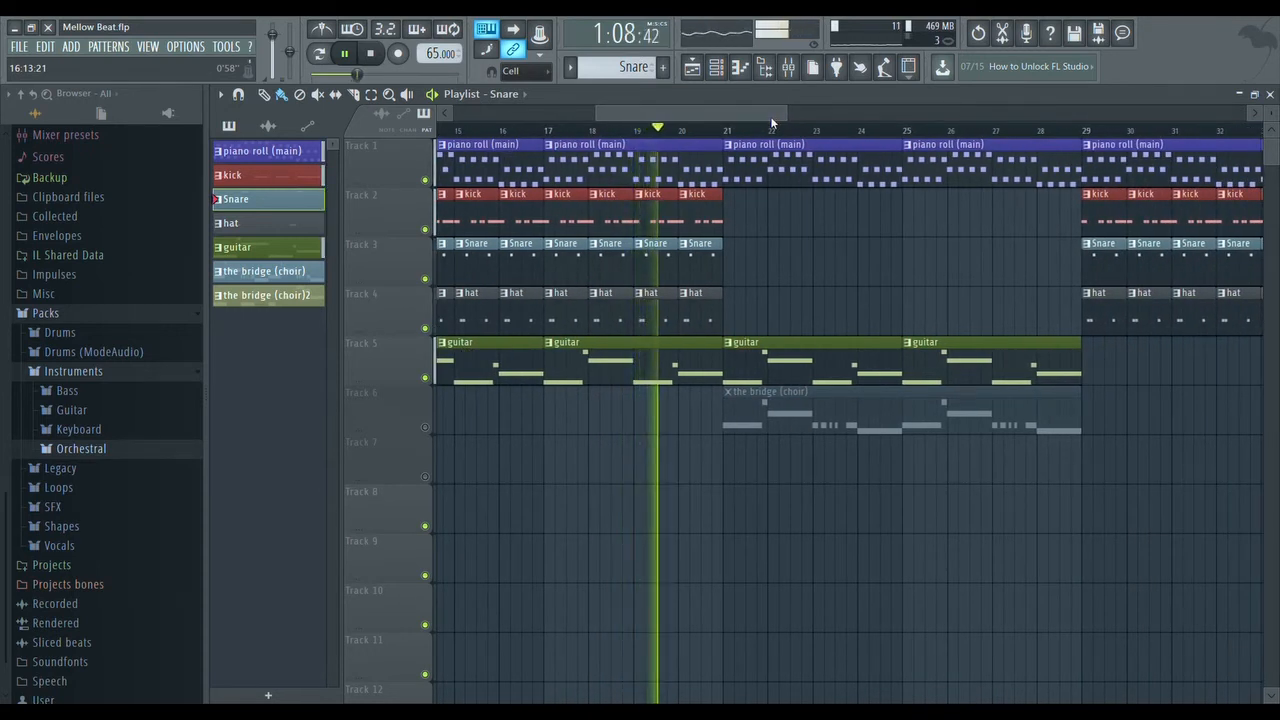
left_click(347, 55)
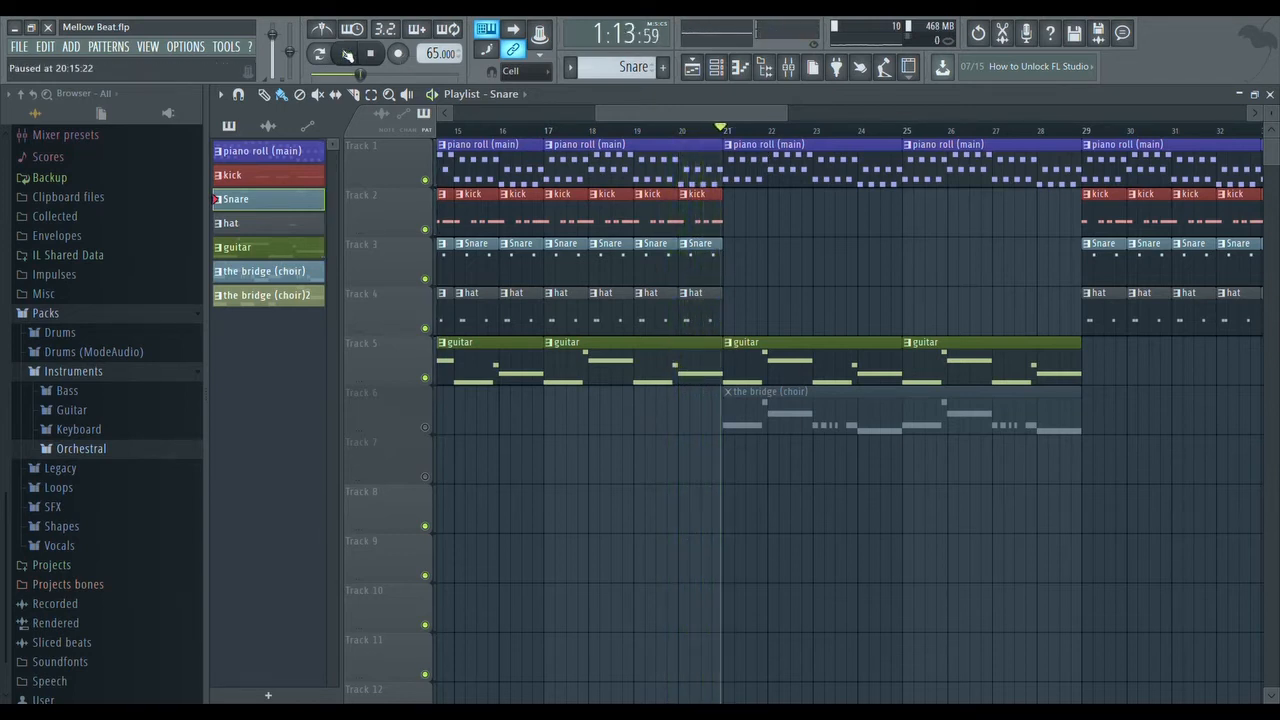
Step: Unmute Tracks 6 and 7, which hold the bridge choir patterns, and resume playback from just before bar 21
left_click(426, 430)
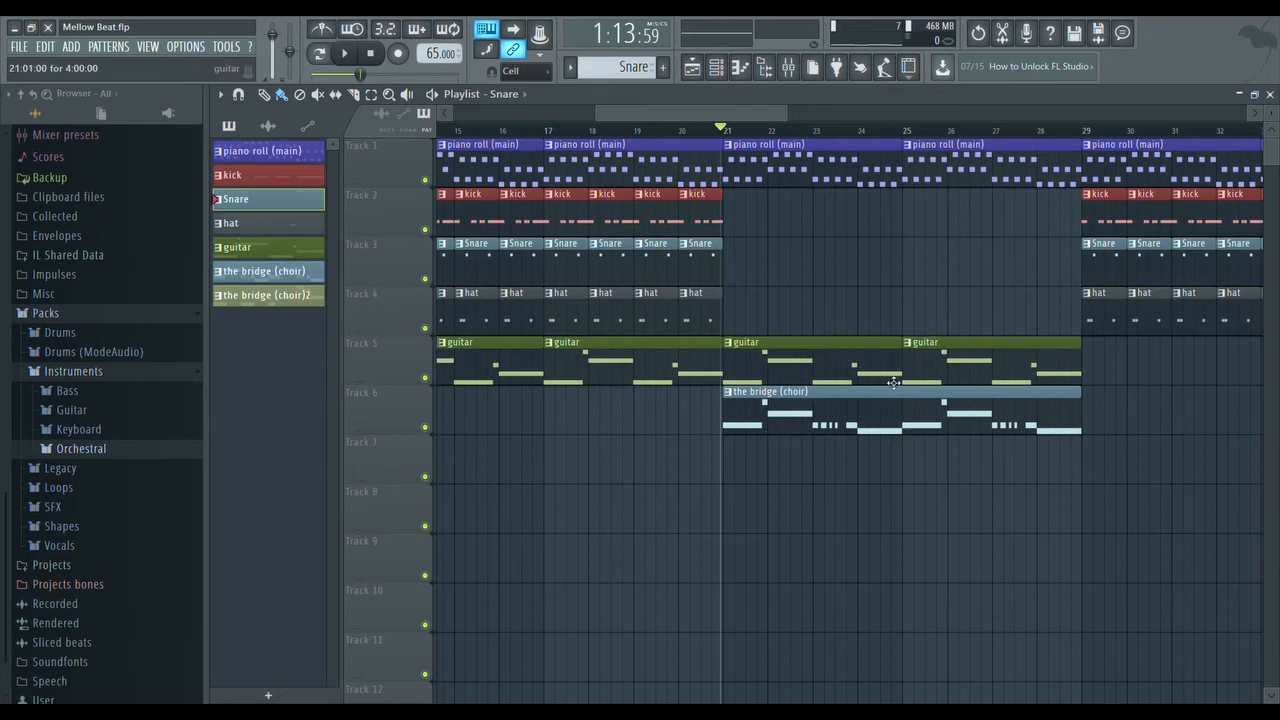
left_click_drag(759, 107, 784, 116)
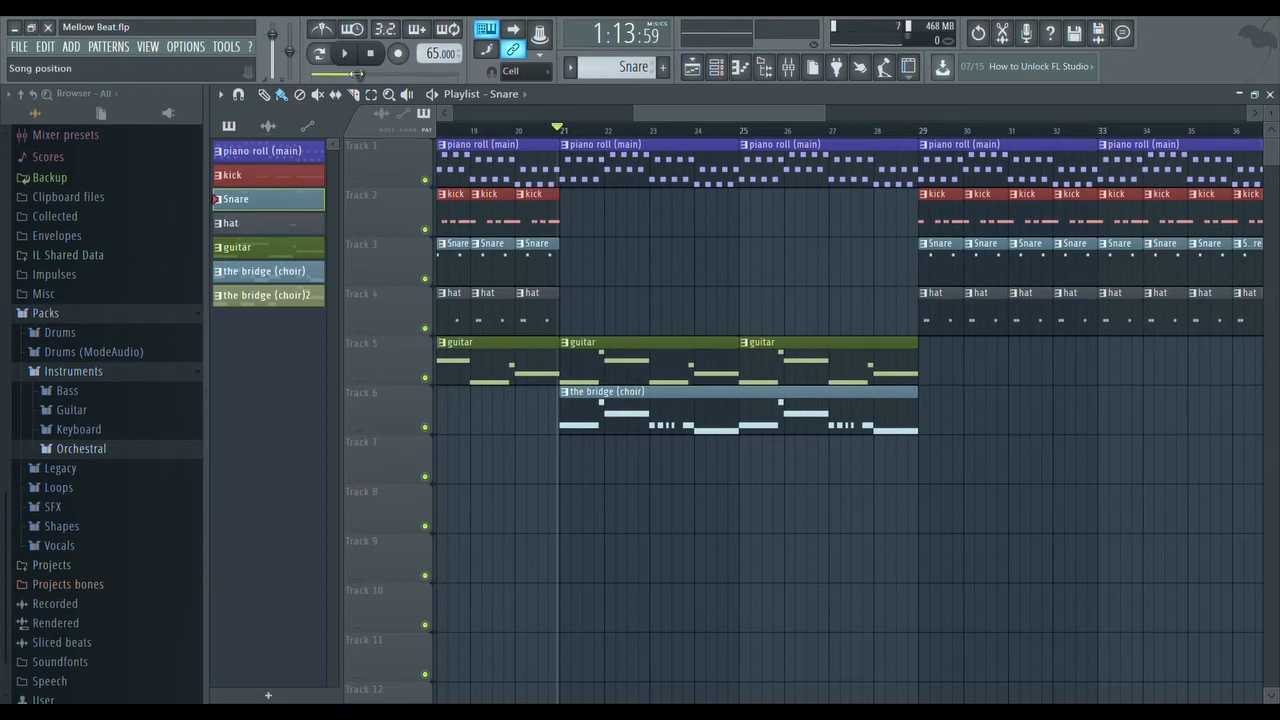
key("space")
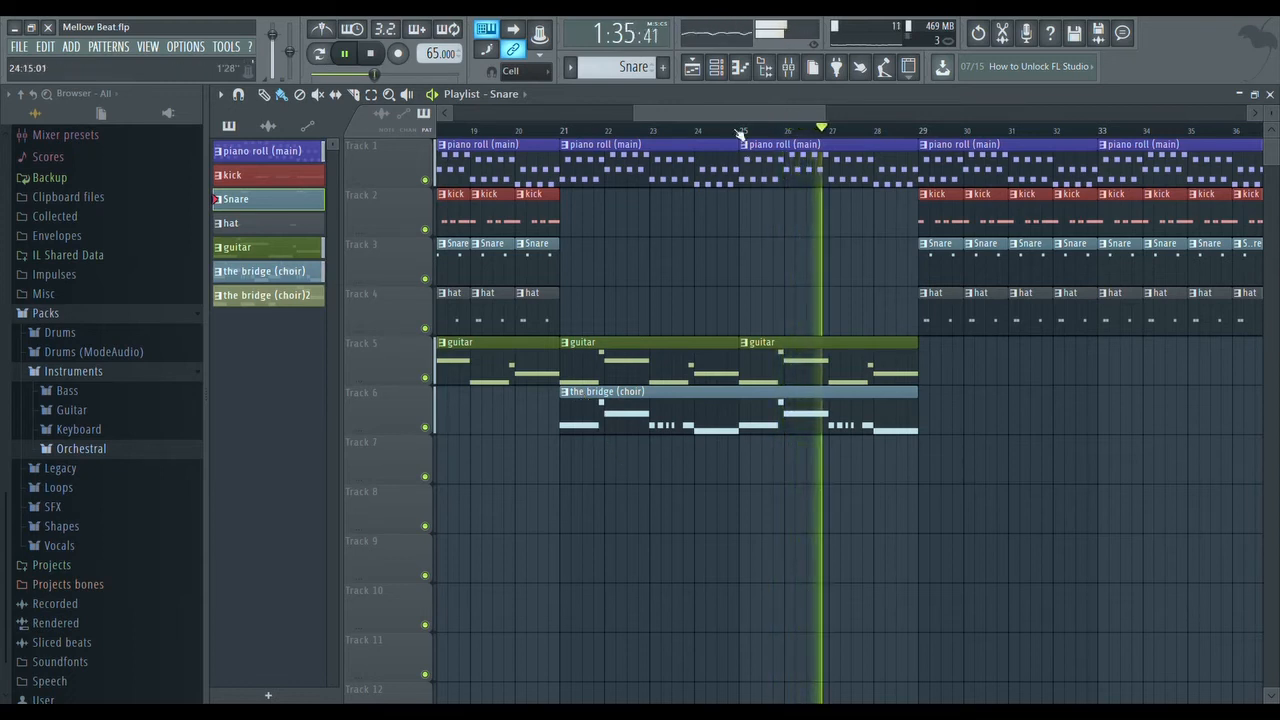
Step: Follow the playback through the first choir bridge and the returning drums and guitar, pausing just before bar 45
left_click_drag(737, 116, 818, 130)
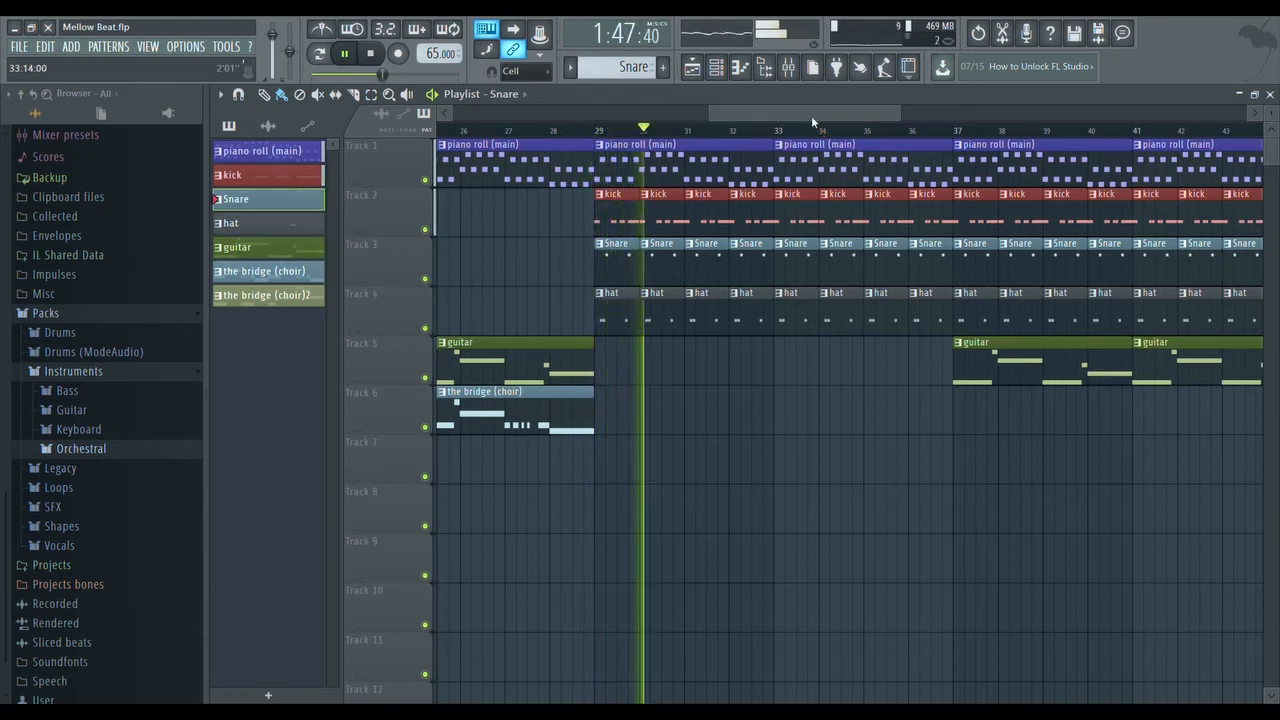
left_click_drag(811, 115, 837, 117)
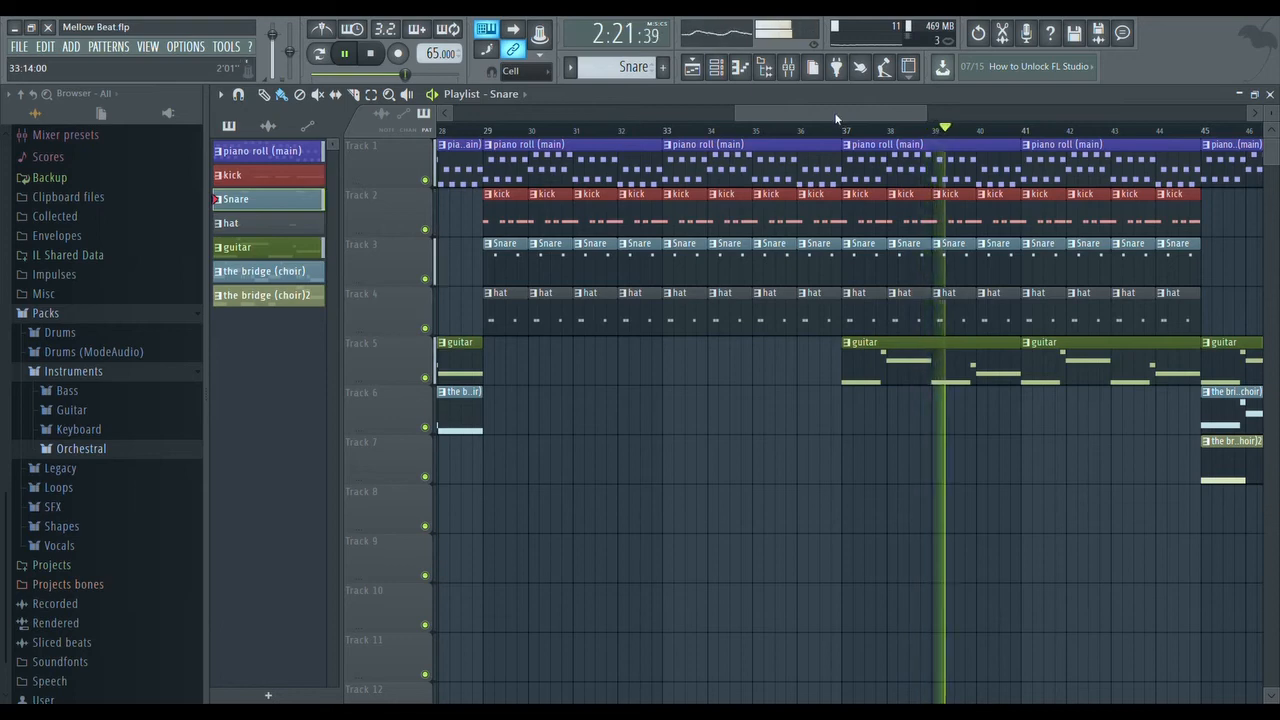
left_click_drag(836, 118, 937, 117)
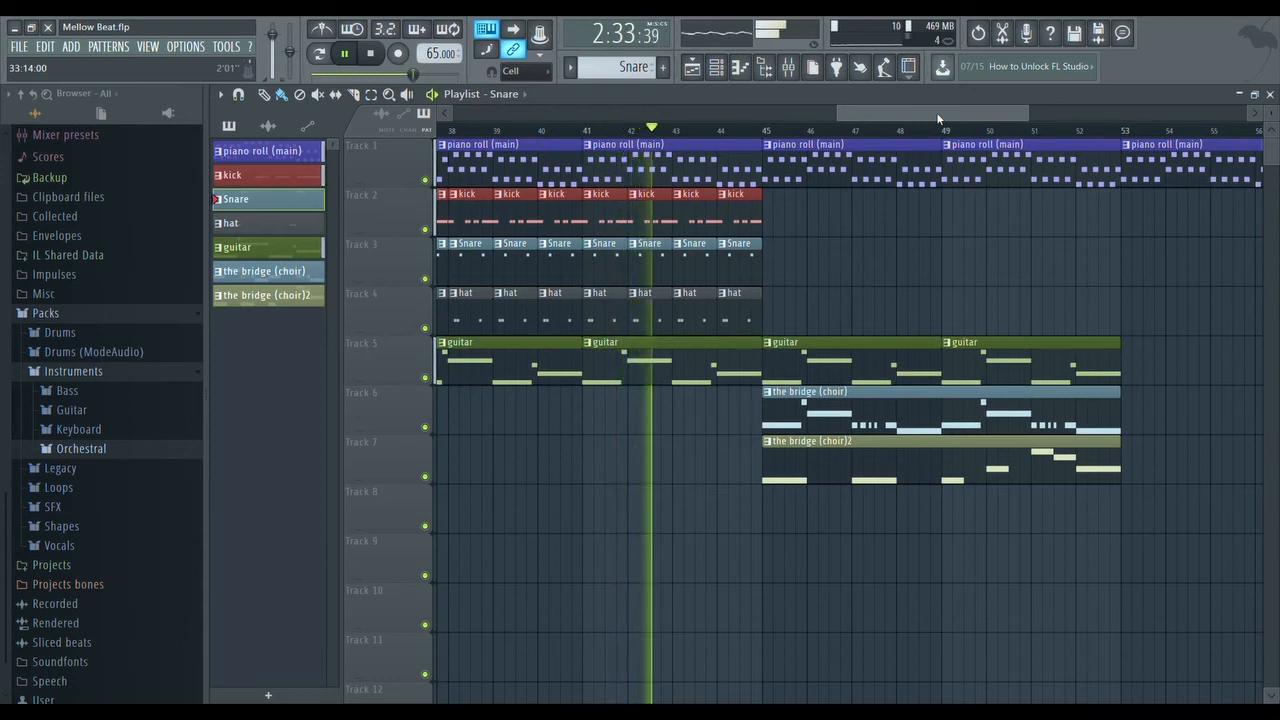
left_click_drag(936, 112, 931, 111)
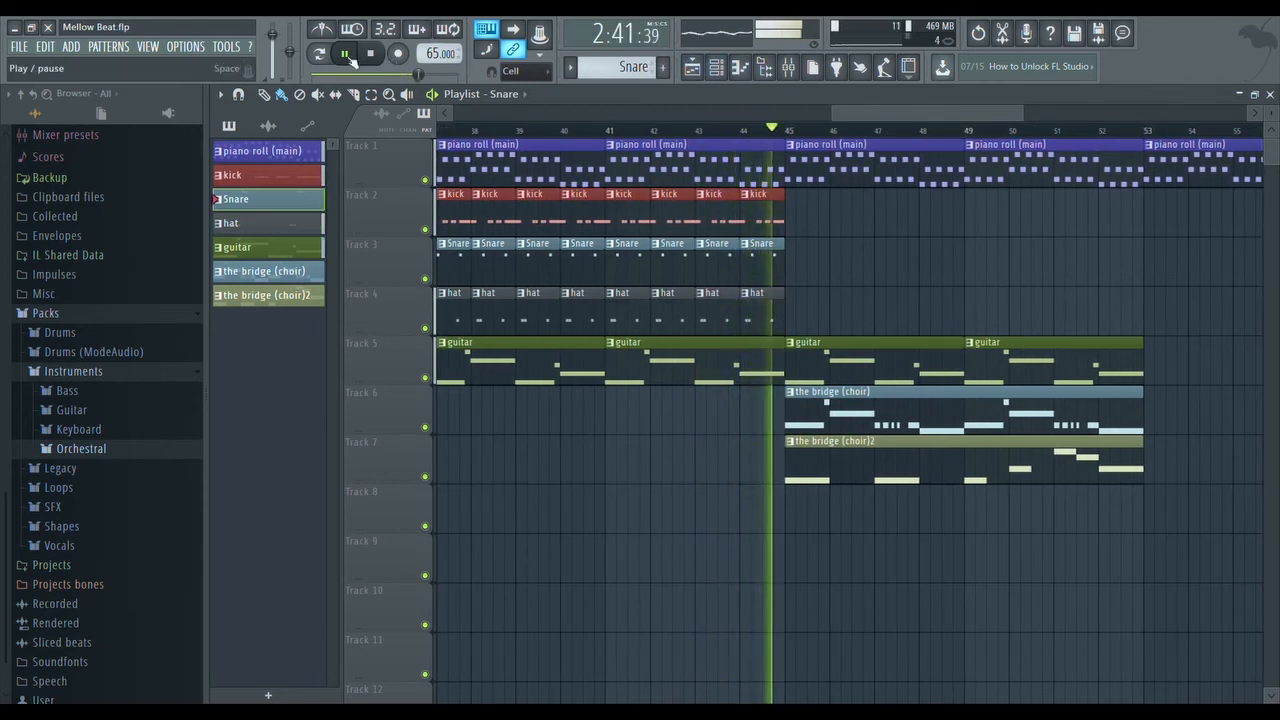
left_click(345, 55)
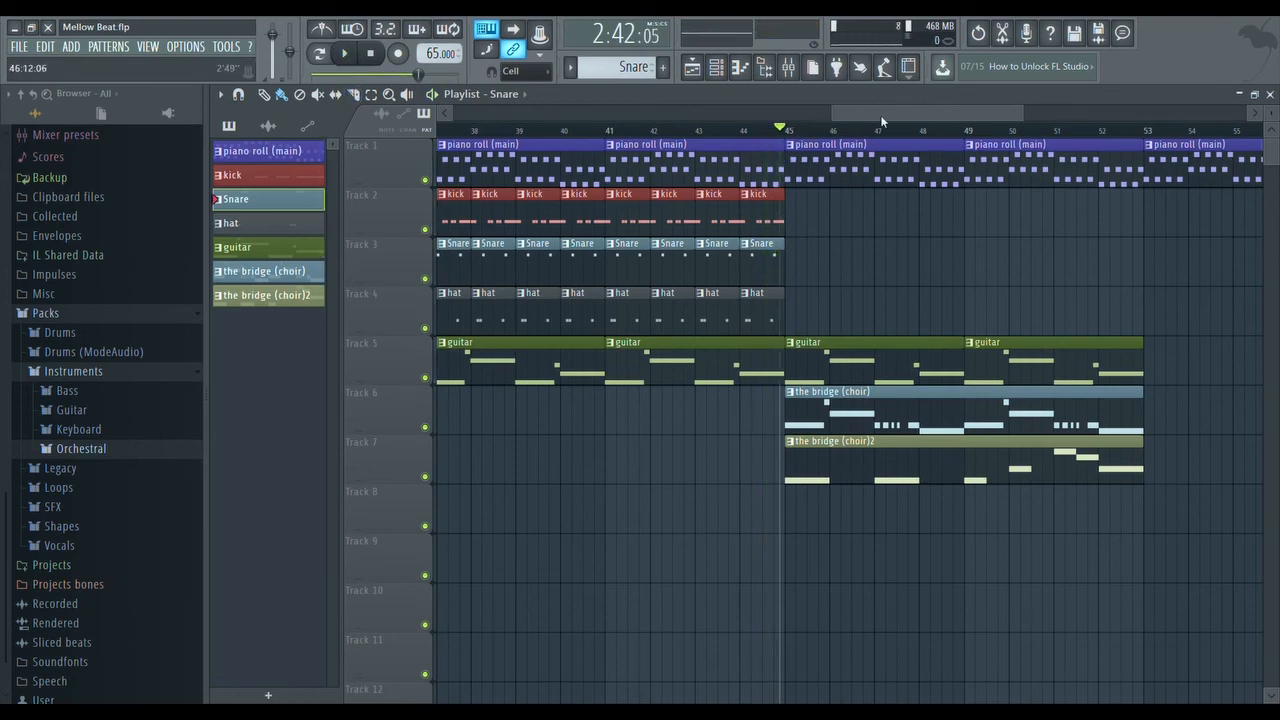
Step: Review the arrangement from the second choir bridge to the piano ending, and place the playhead at bar 45
left_click_drag(881, 118, 963, 116)
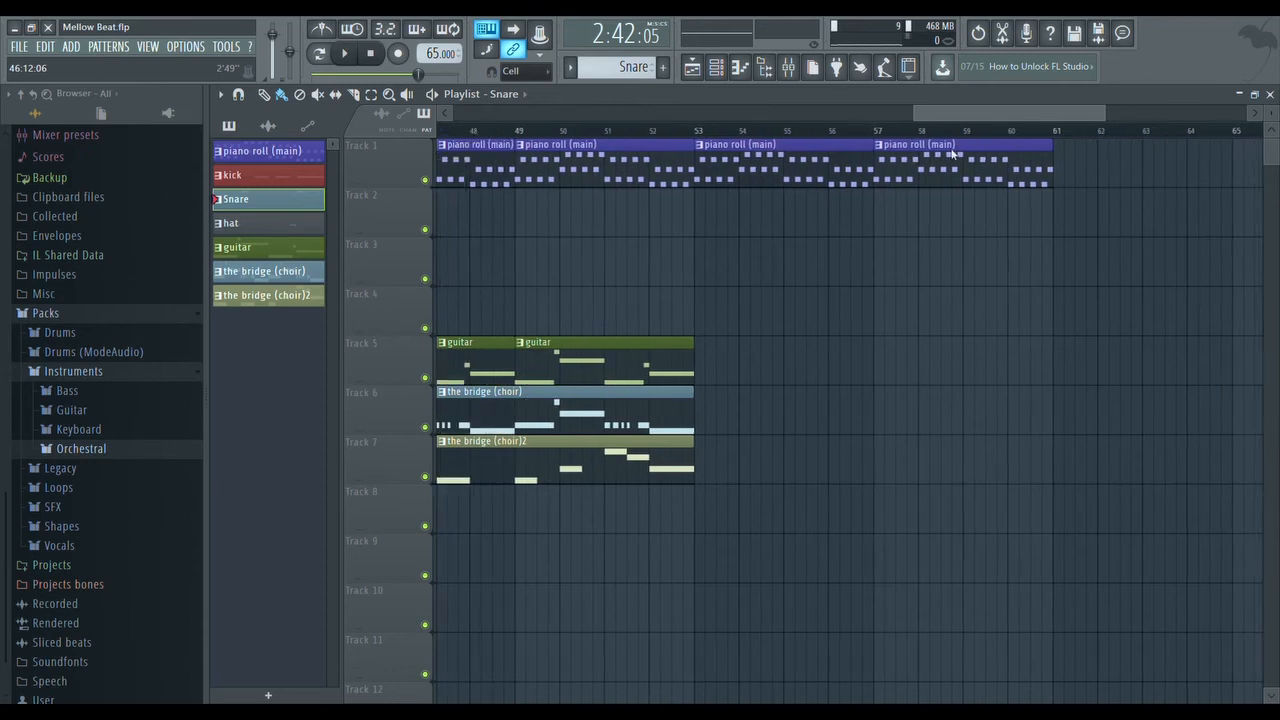
scroll(955, 153, "left", 4)
scroll(903, 161, "right", 2)
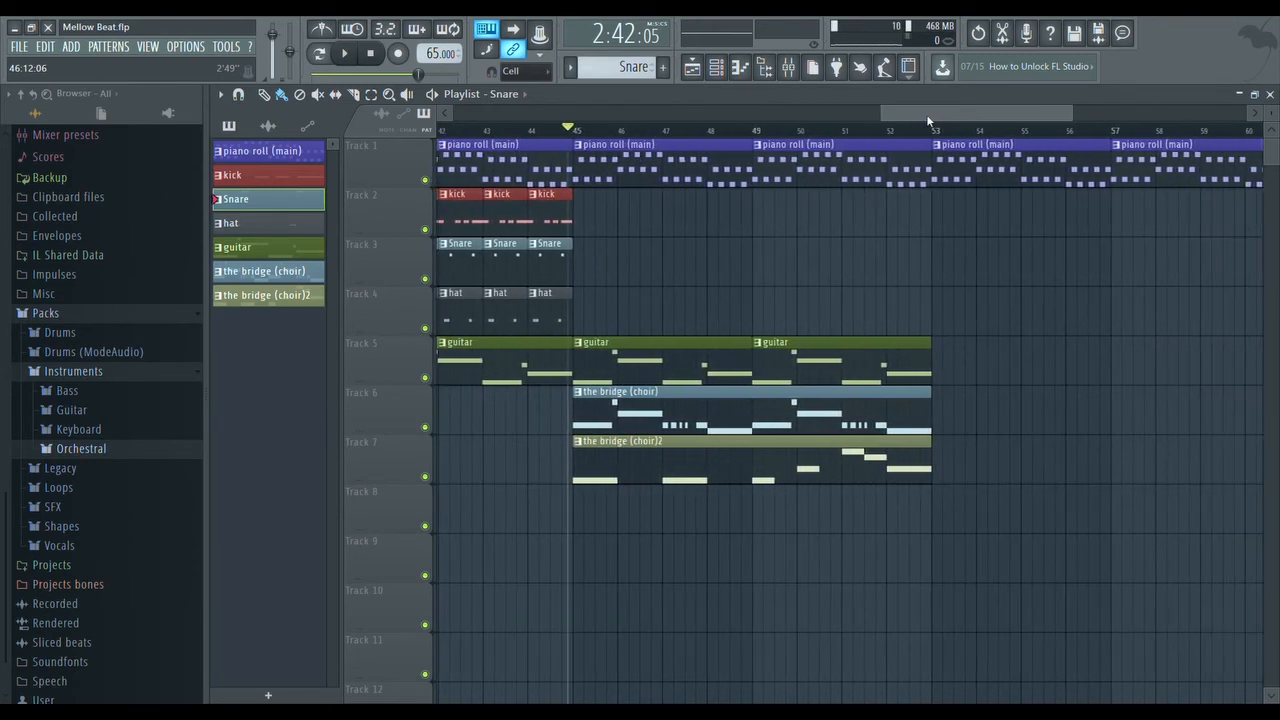
left_click_drag(926, 114, 911, 113)
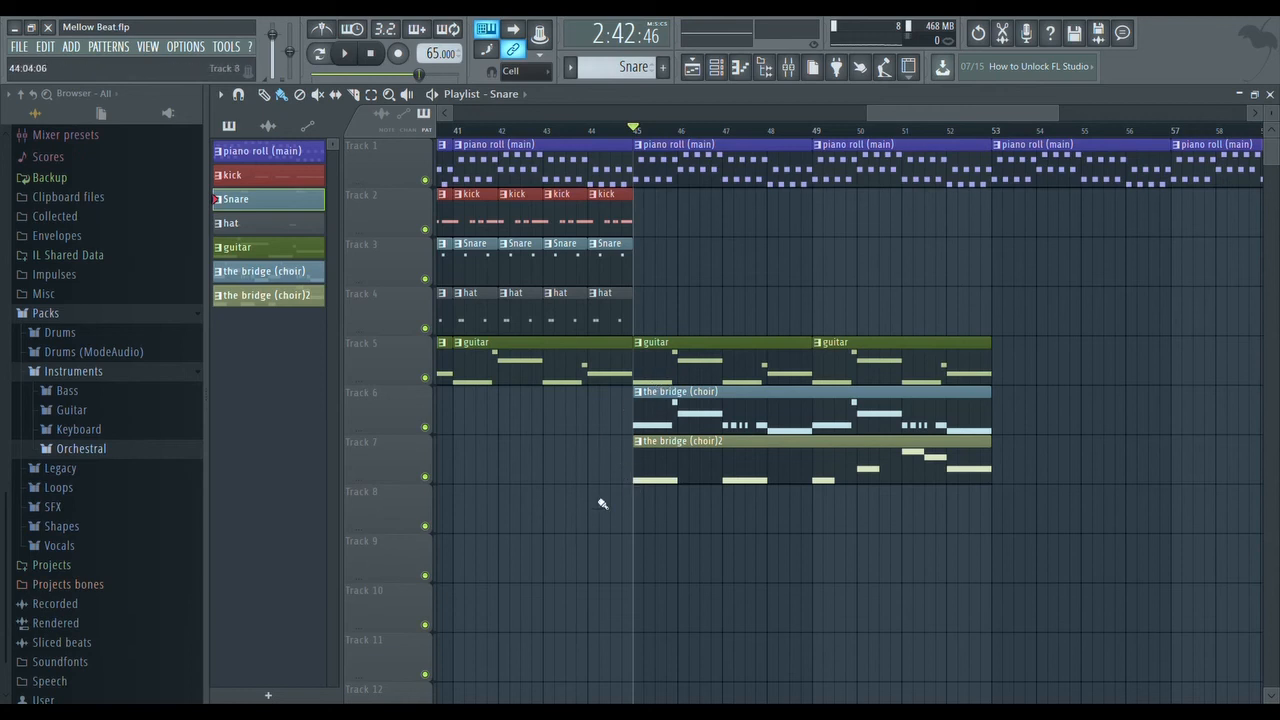
Step: Bring up the channel rack to check the Choir Ooh and Choir Ahh channels, and return to the playlist
left_click(732, 70)
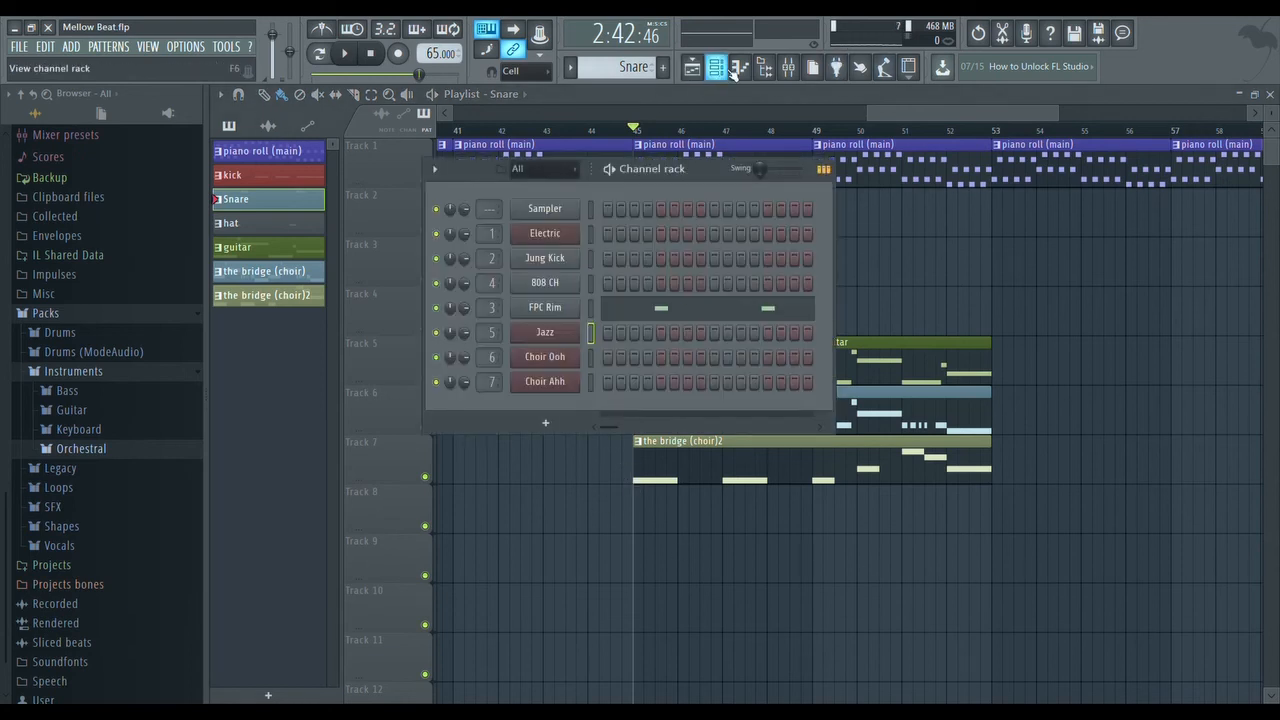
left_click(589, 372)
left_click(904, 256)
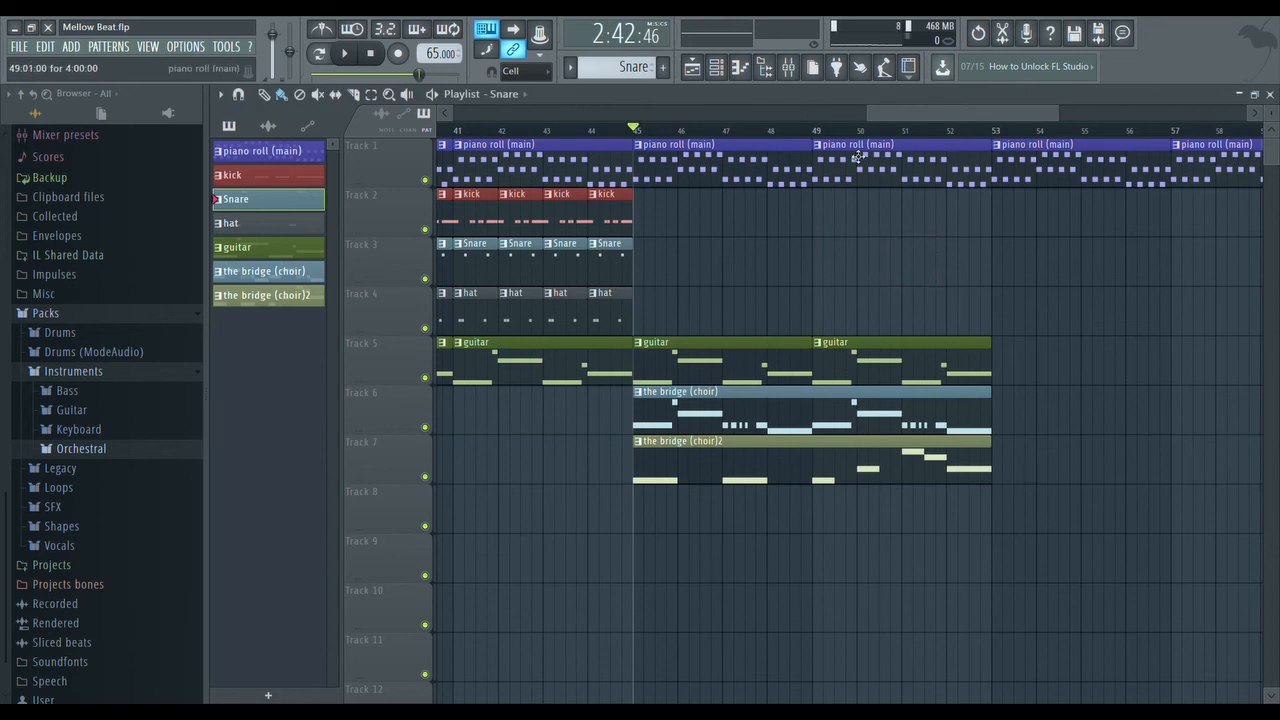
Step: Play from bar 45 to hear both choir patterns with the guitar and piano, following the playback past bar 53
left_click_drag(873, 116, 912, 124)
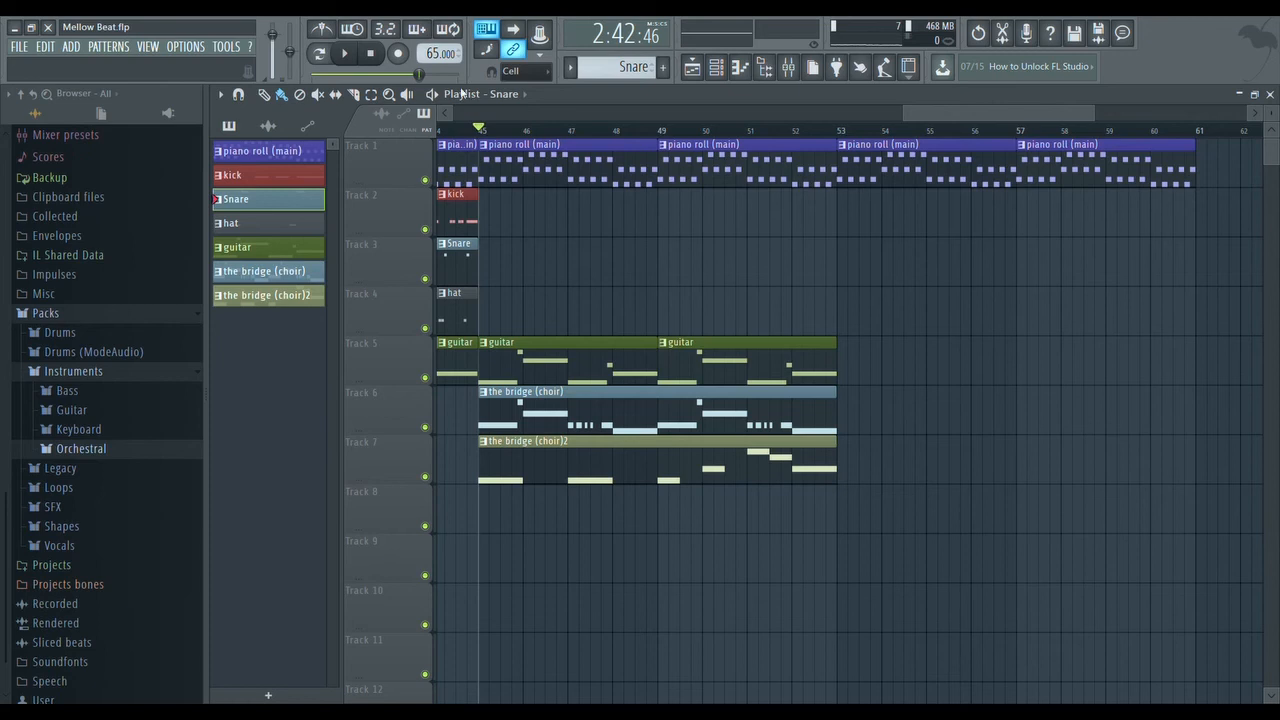
left_click_drag(924, 115, 903, 110)
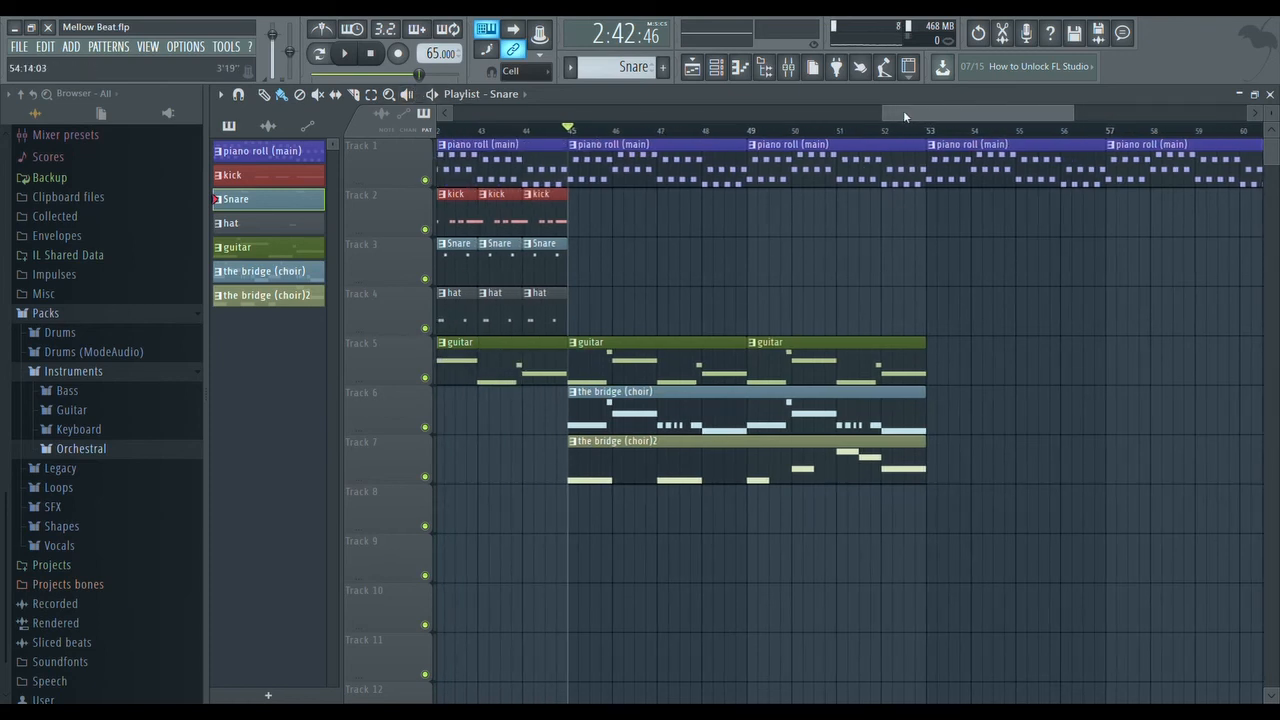
left_click_drag(903, 110, 871, 117)
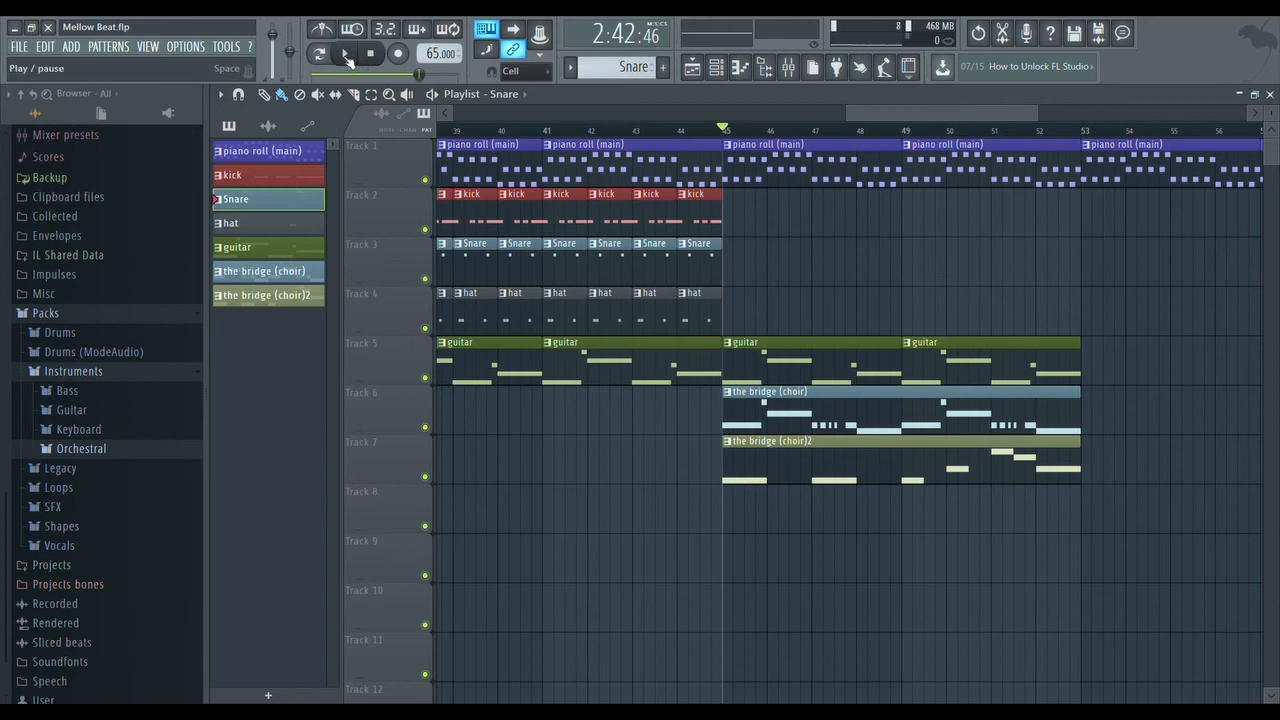
left_click(346, 55)
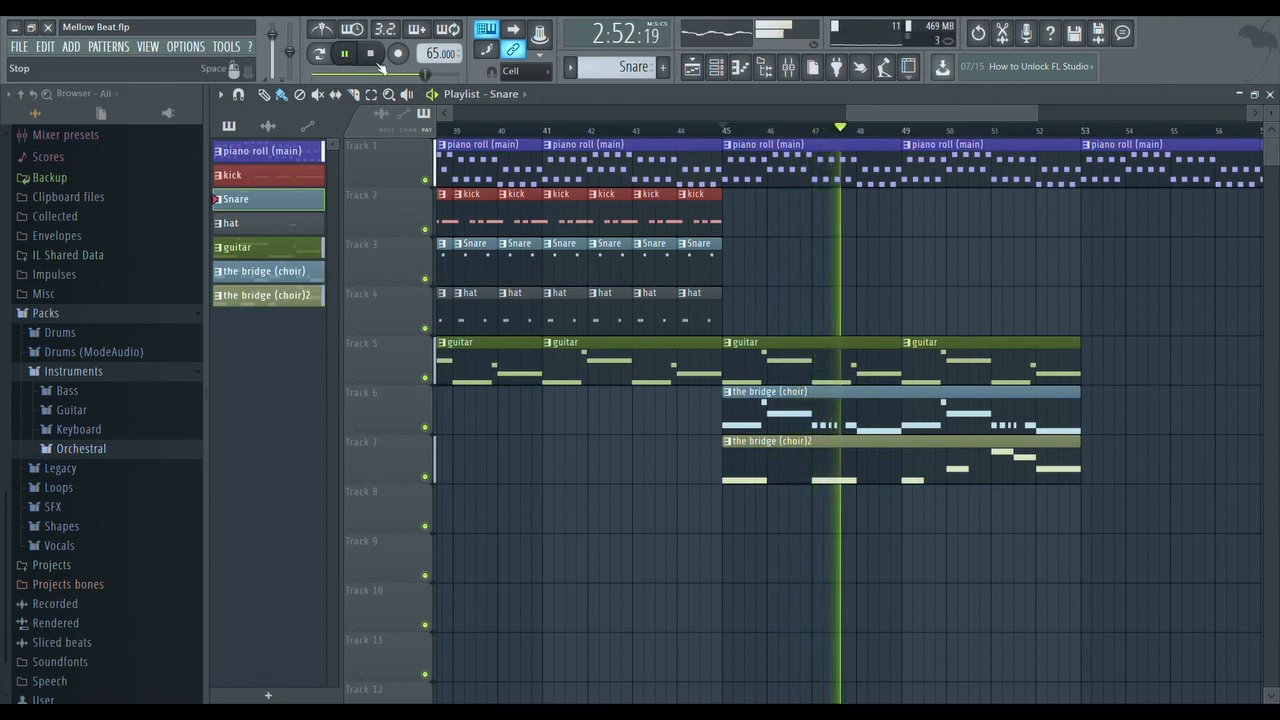
left_click_drag(900, 113, 917, 117)
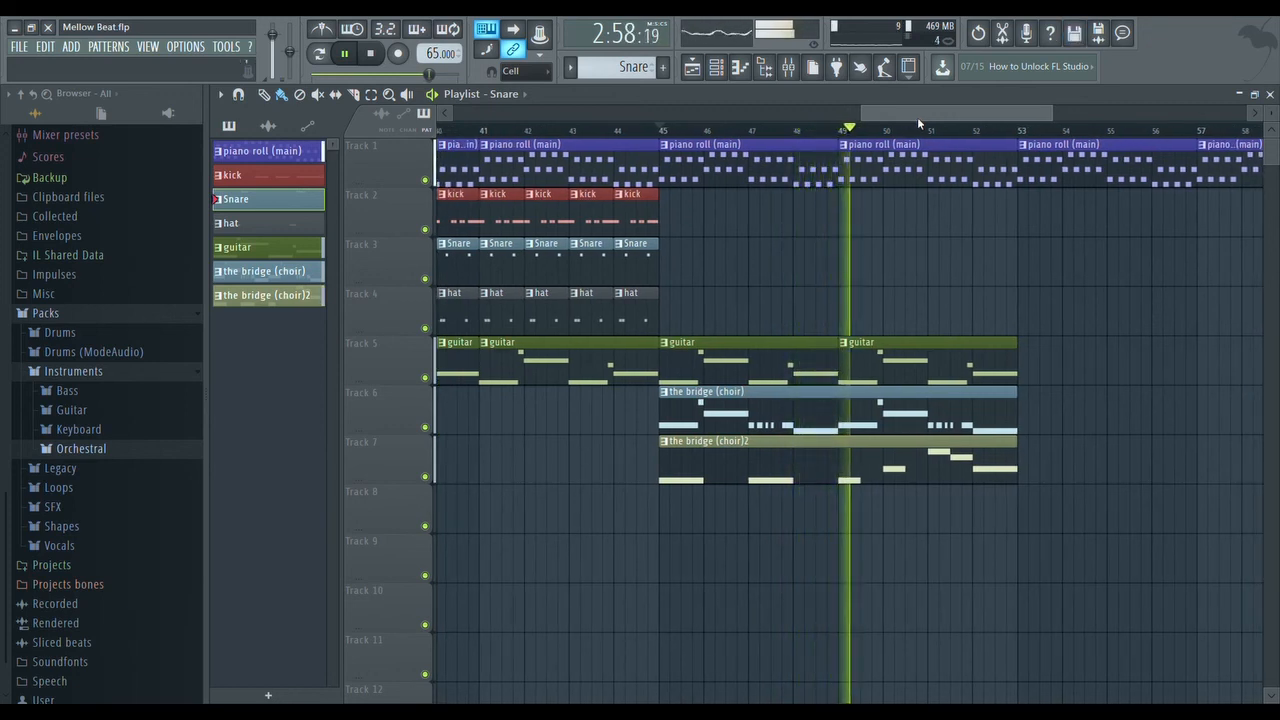
left_click_drag(917, 117, 929, 121)
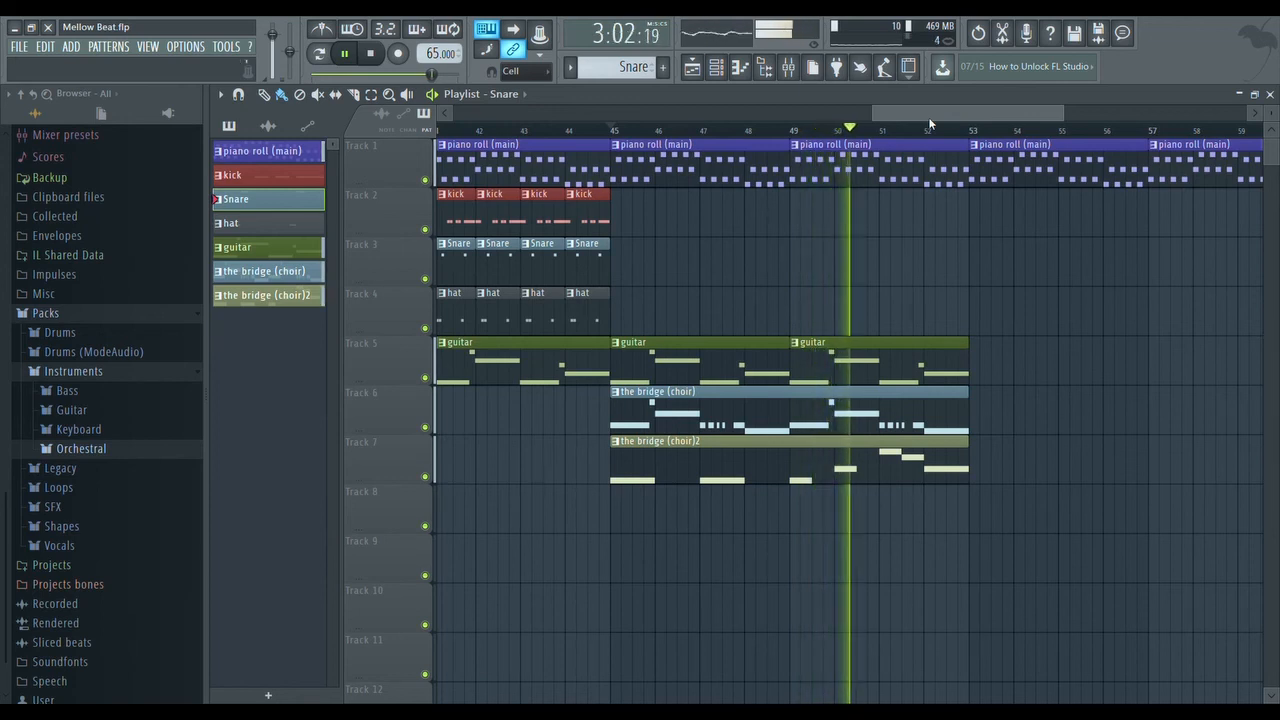
left_click_drag(929, 121, 969, 118)
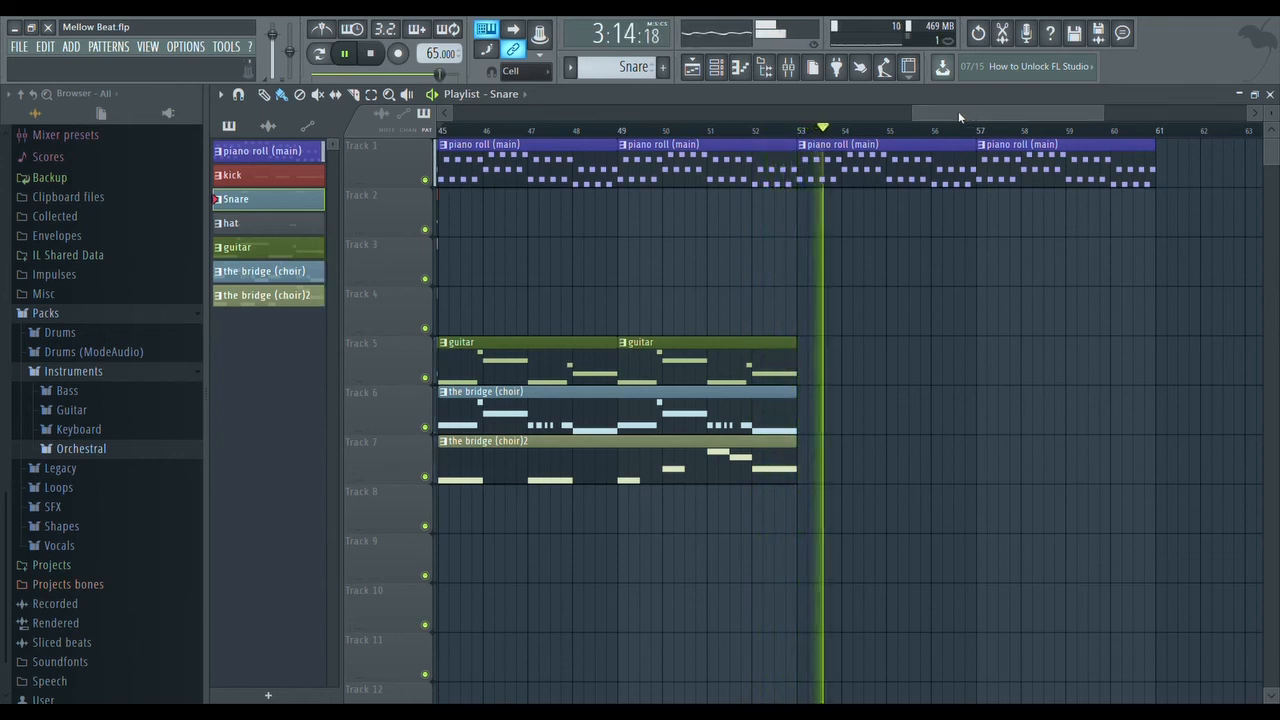
Step: Extend the last piano roll (main) clip on Track 1 by one bar so it ends at bar 62
left_click_drag(1155, 186, 1202, 188)
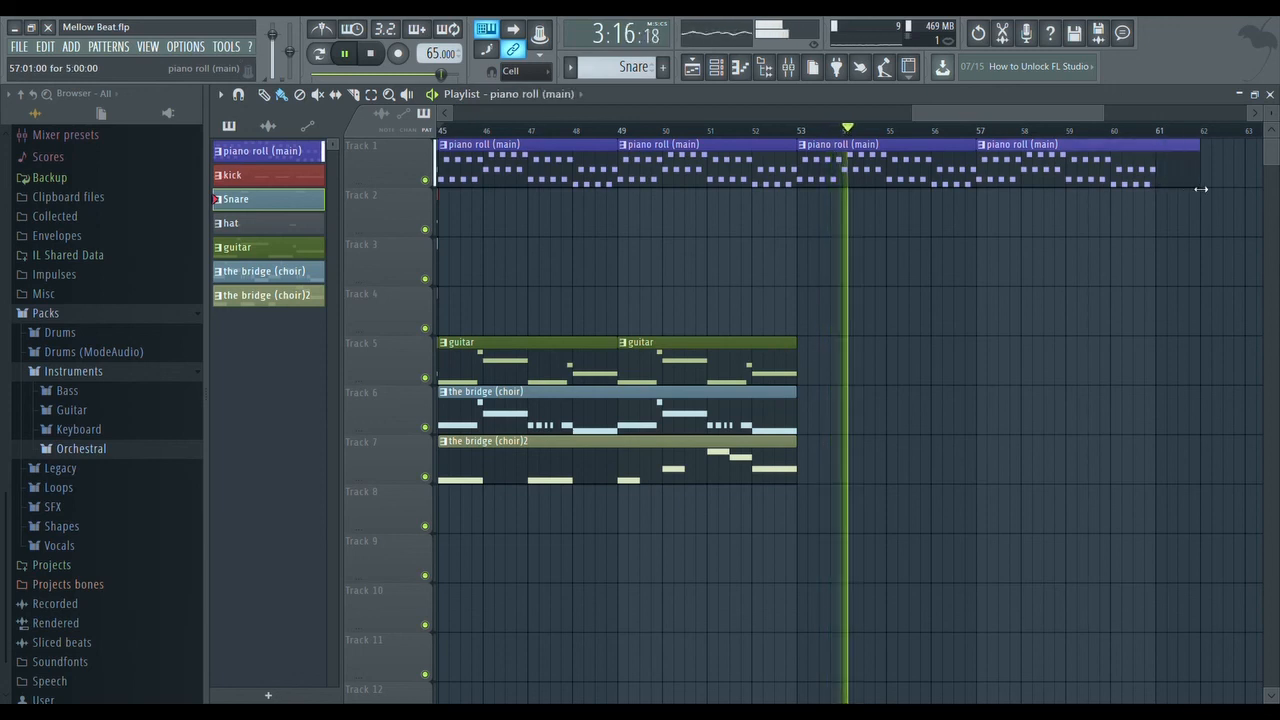